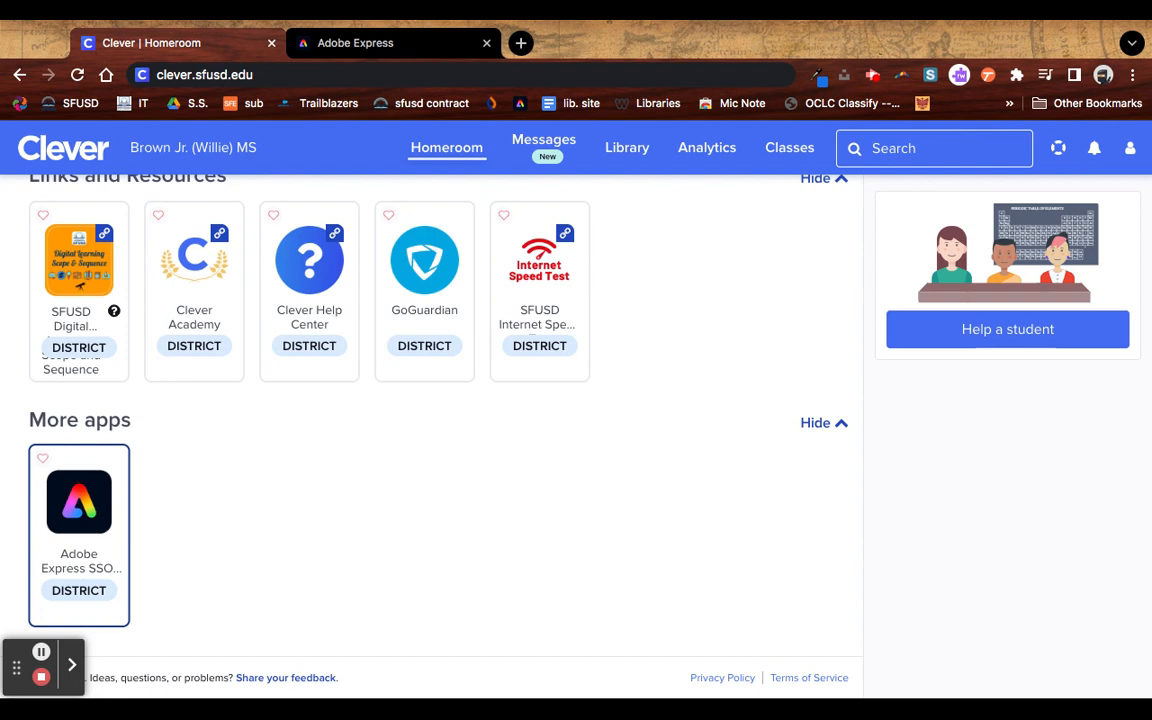
Step: Launch Adobe Express from the Clever portal's district apps and close the duplicate login page
left_click(79, 500)
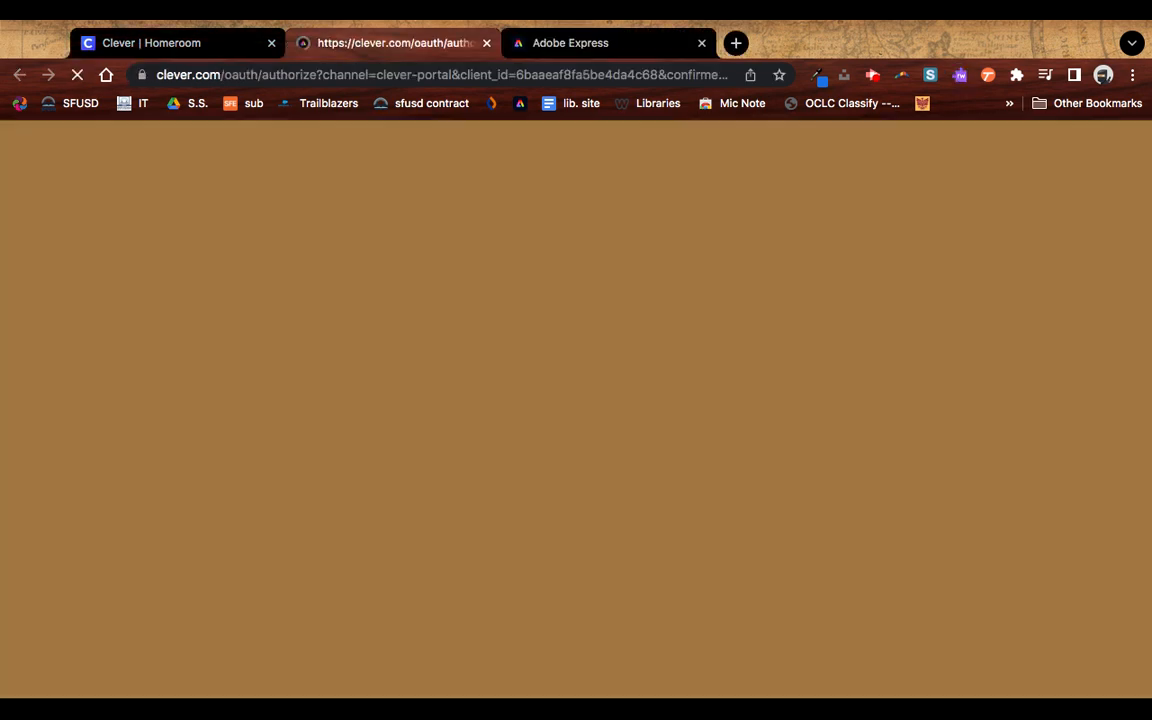
left_click(524, 43)
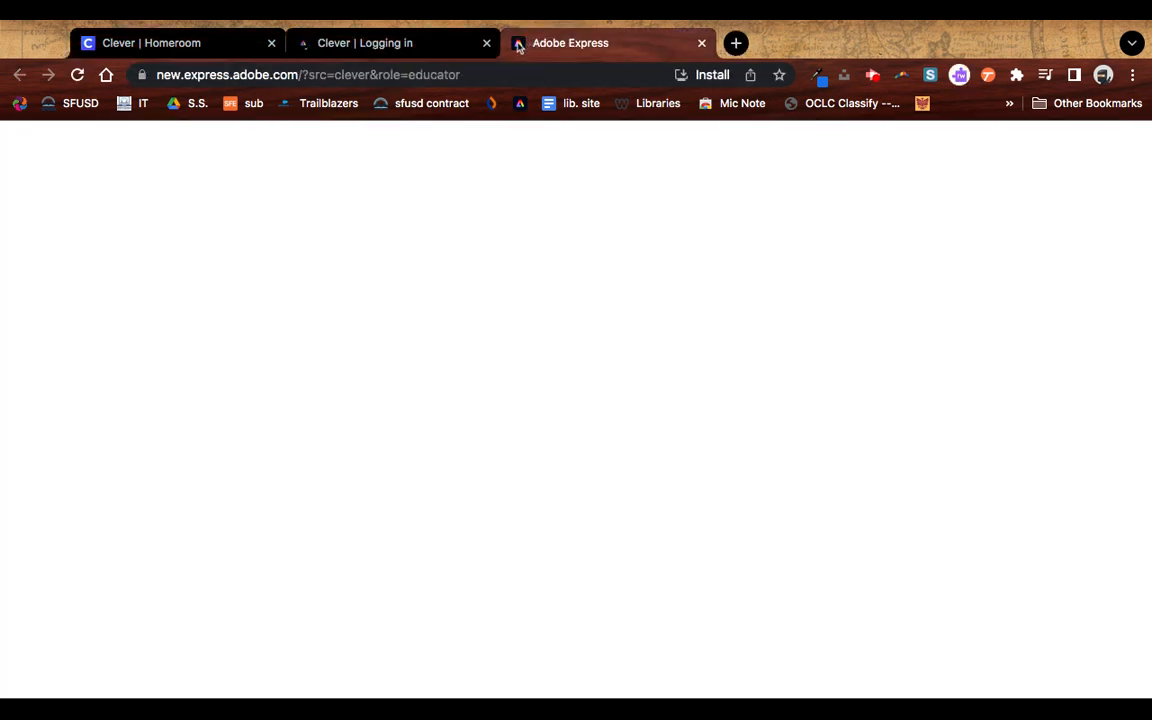
left_click(487, 43)
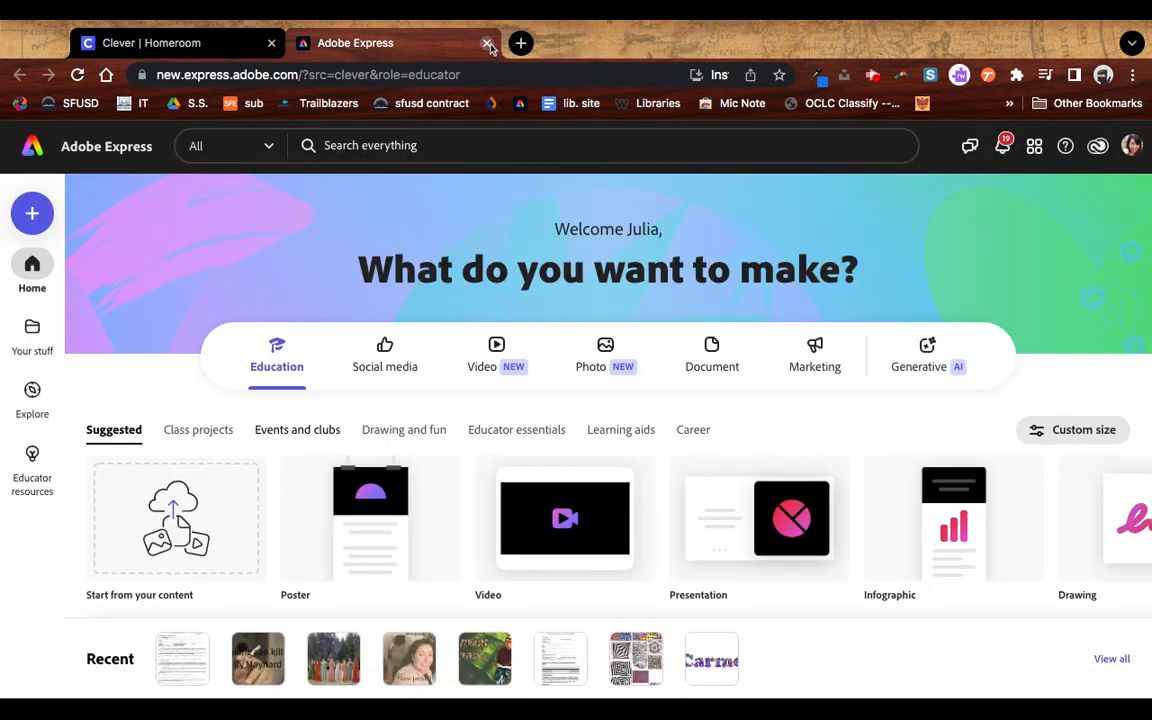
Step: Create a new 1920 x 1080 px video project from scratch
mouse_move(540, 525)
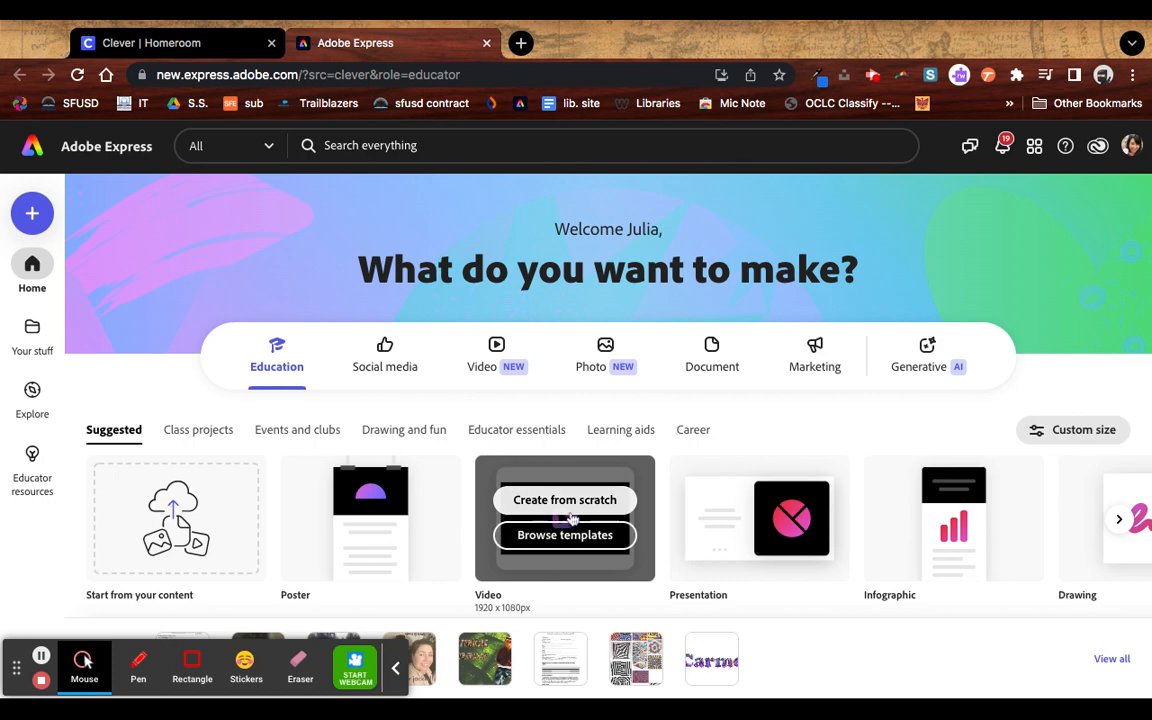
left_click(576, 509)
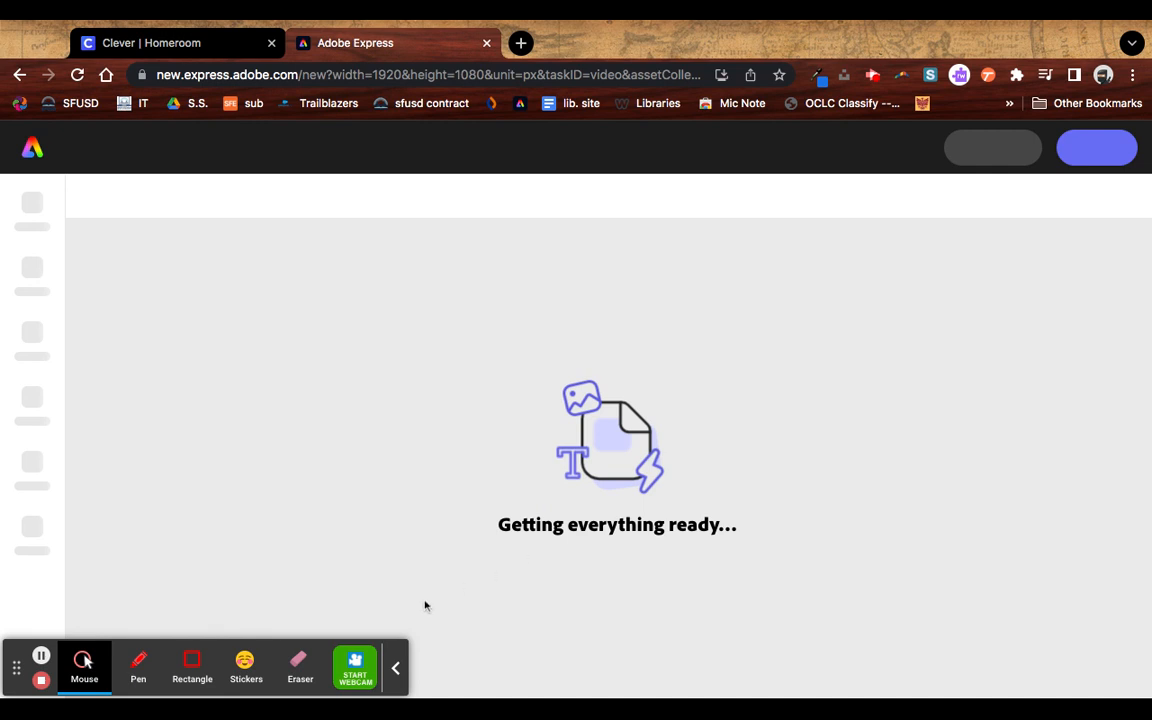
left_click(396, 670)
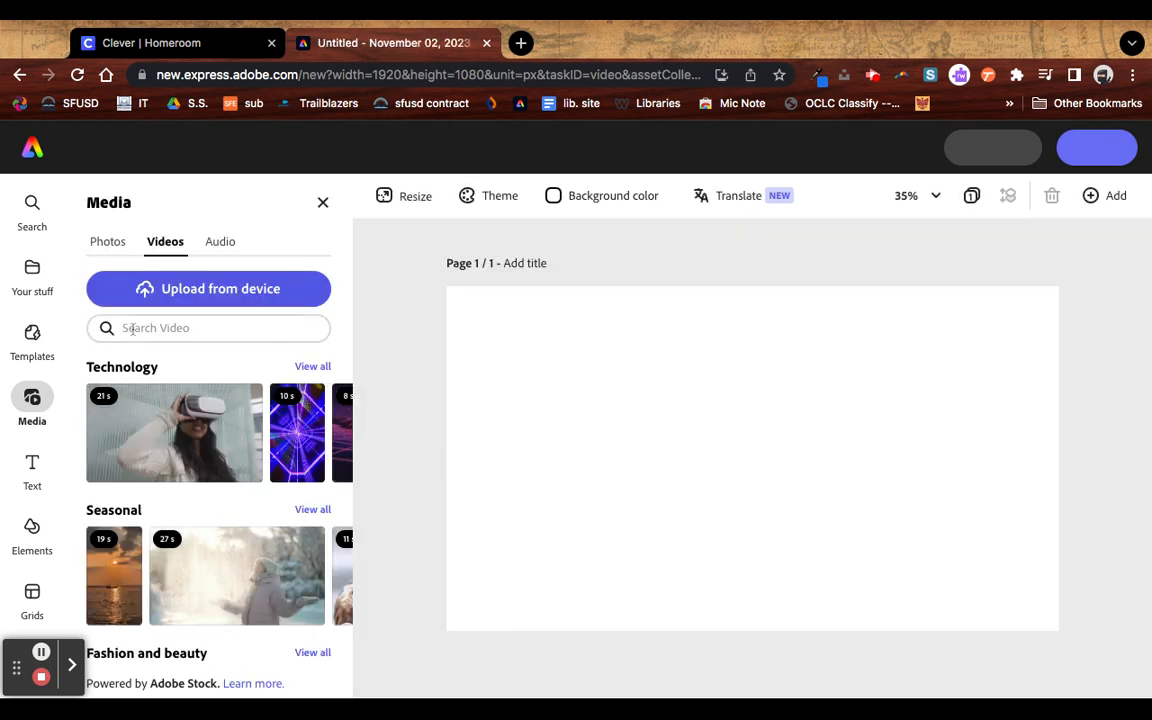
Step: Search the stock videos for "smoking" and add the 6-second clip of a hand holding a cigarette
left_click(132, 328)
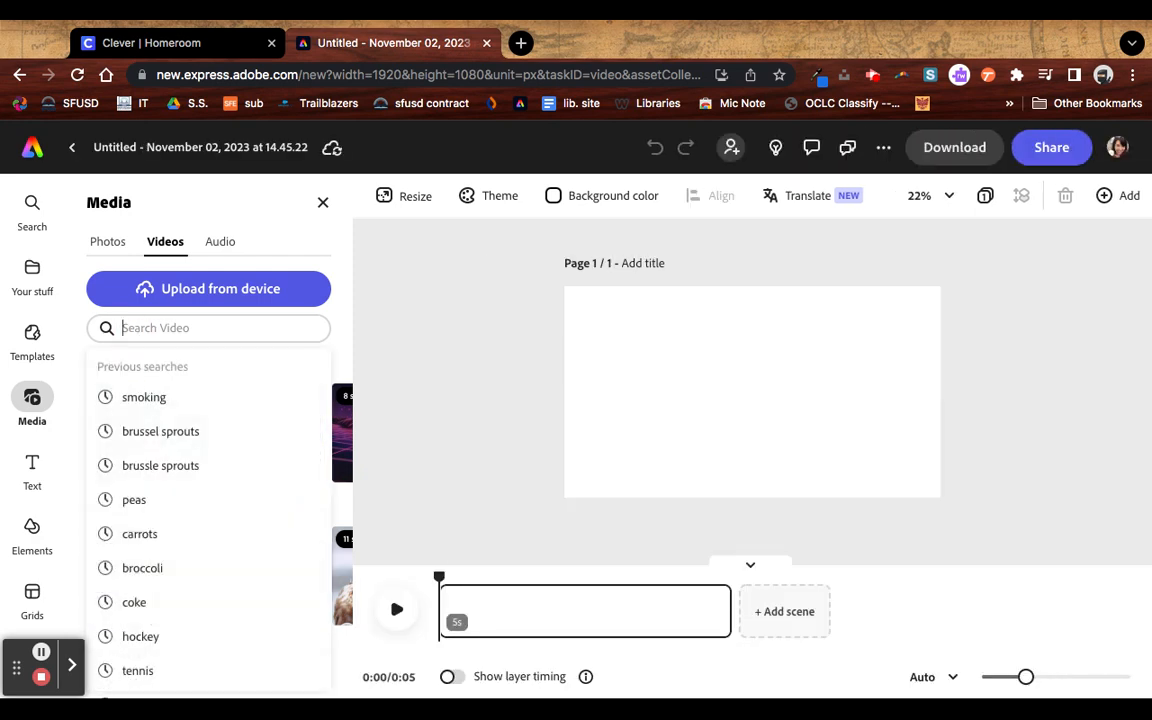
left_click(141, 398)
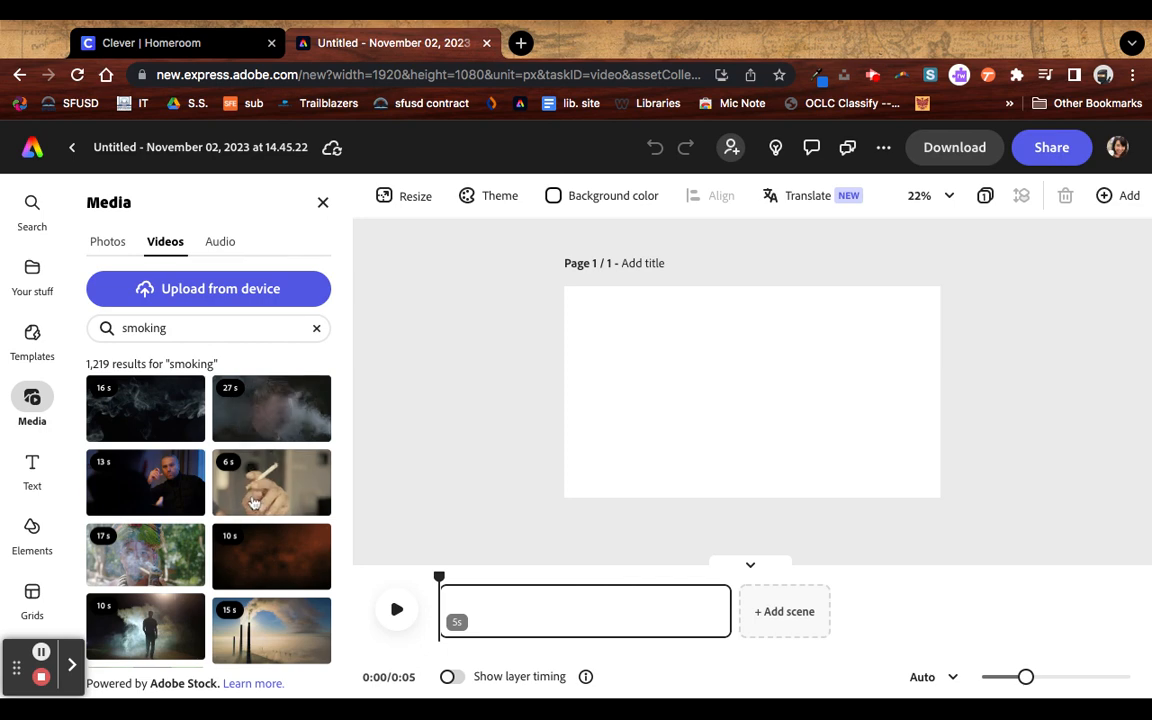
left_click(254, 502)
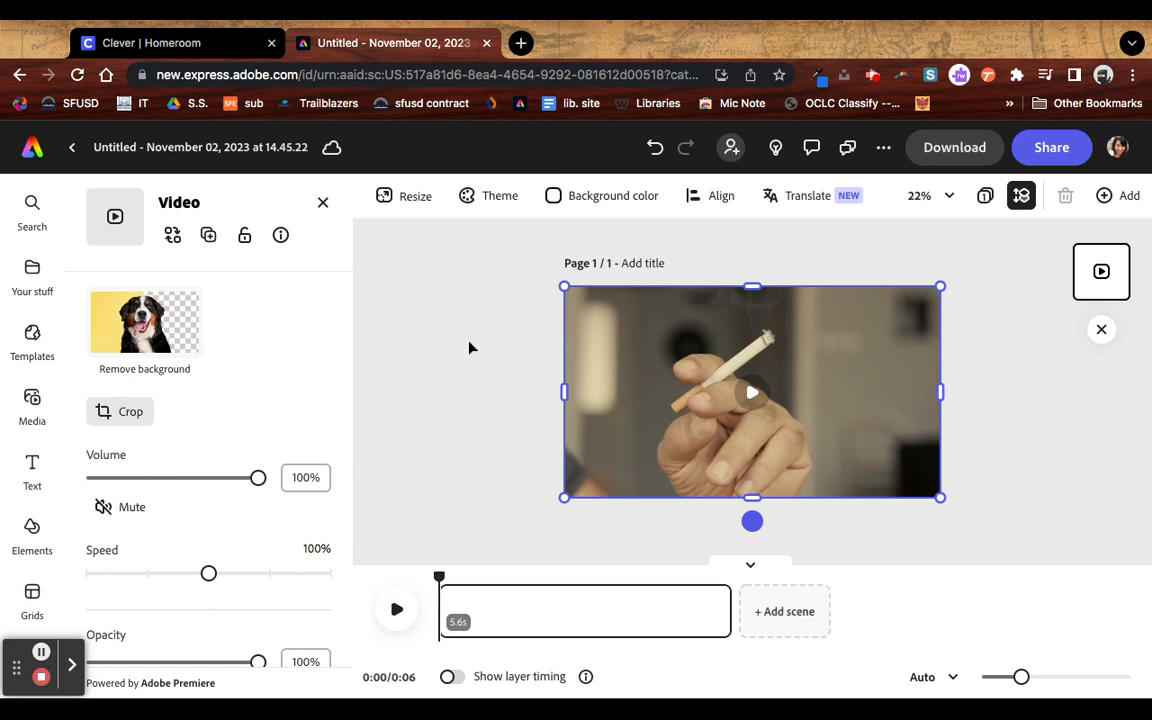
Step: Add a text element with the yellow shiny gold metallic text effect over the video
left_click(32, 463)
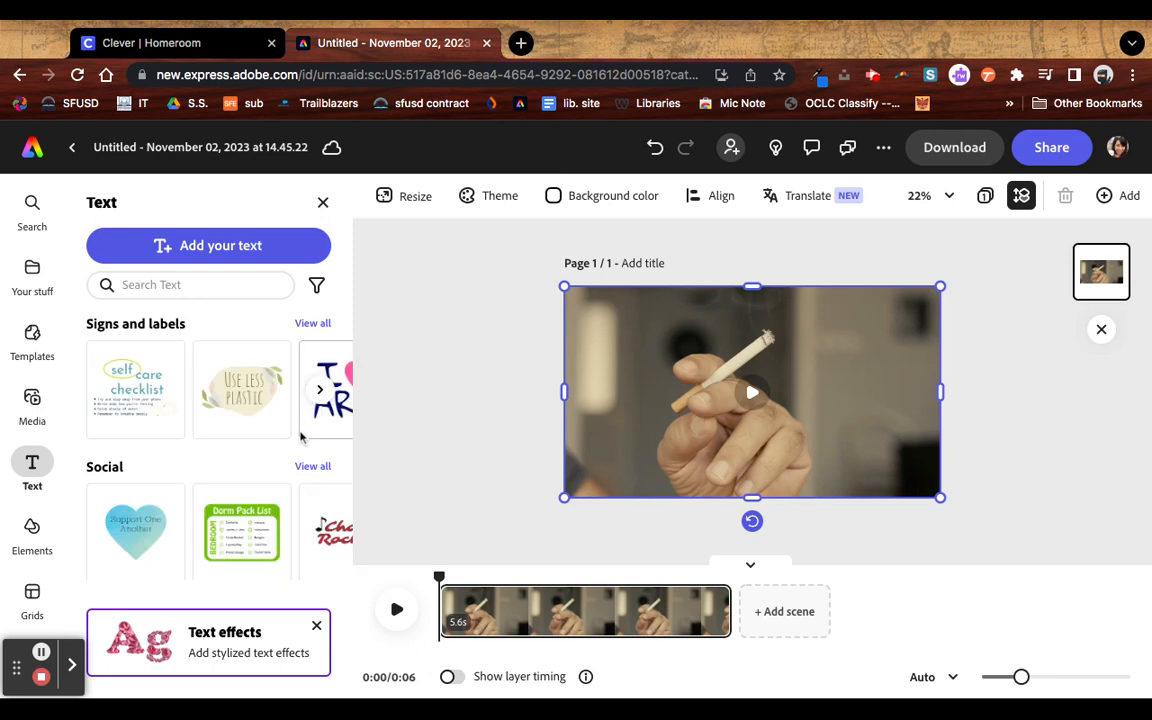
left_click(148, 650)
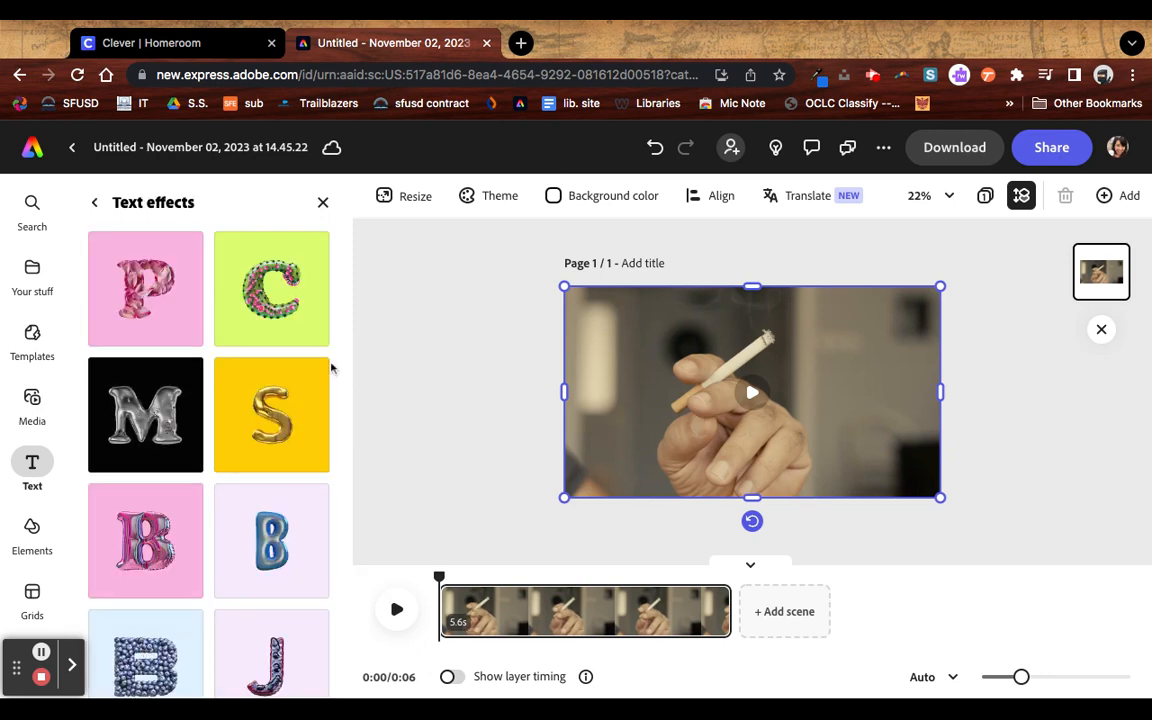
left_click(557, 449)
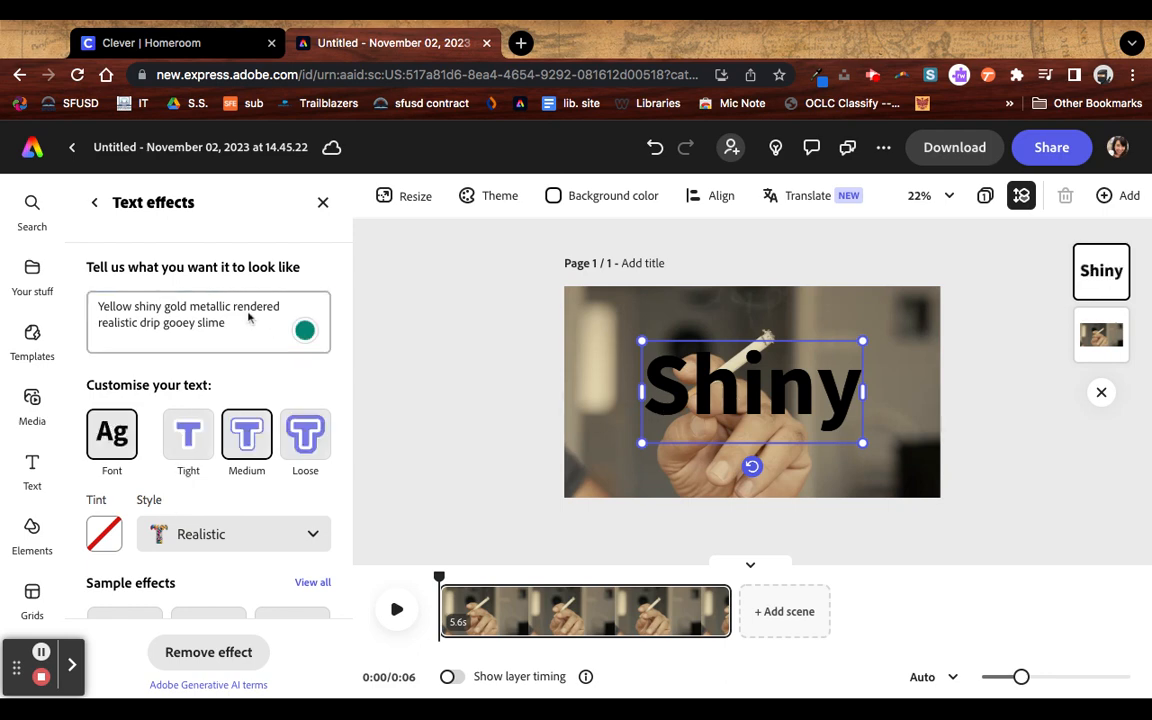
Step: Replace the placeholder word in the gold text element with "Cigaretts" and "Kill" on two lines
left_click(598, 388)
left_click(727, 385, "shift")
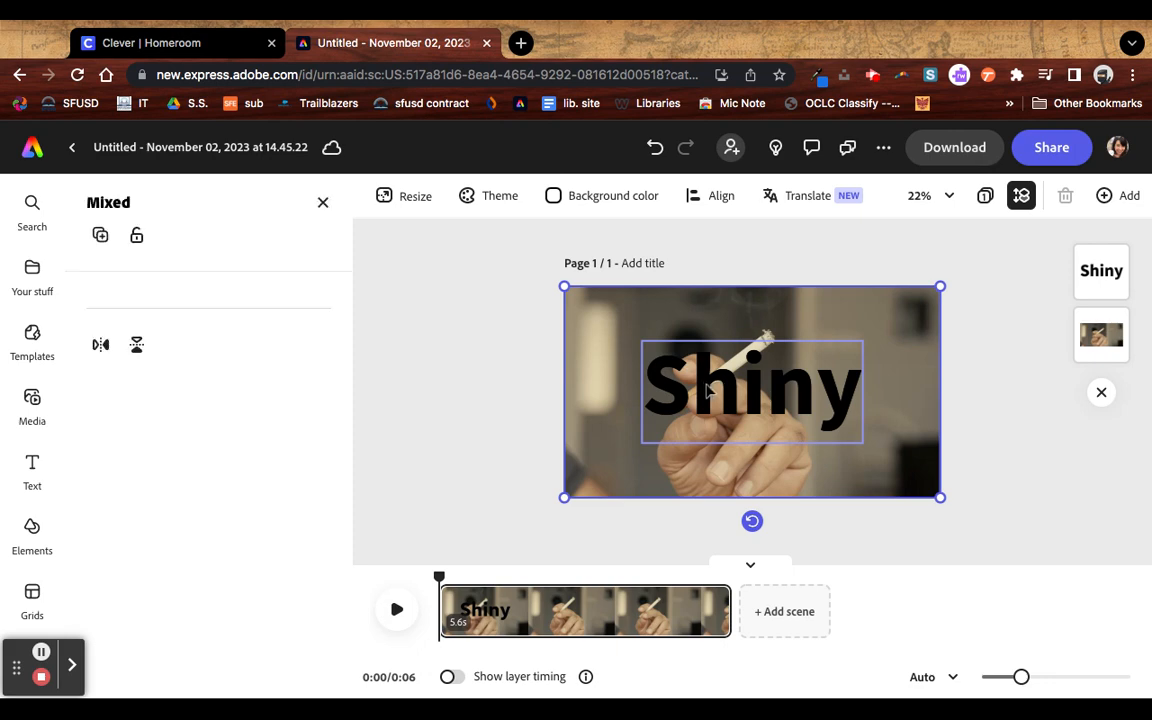
left_click(706, 392)
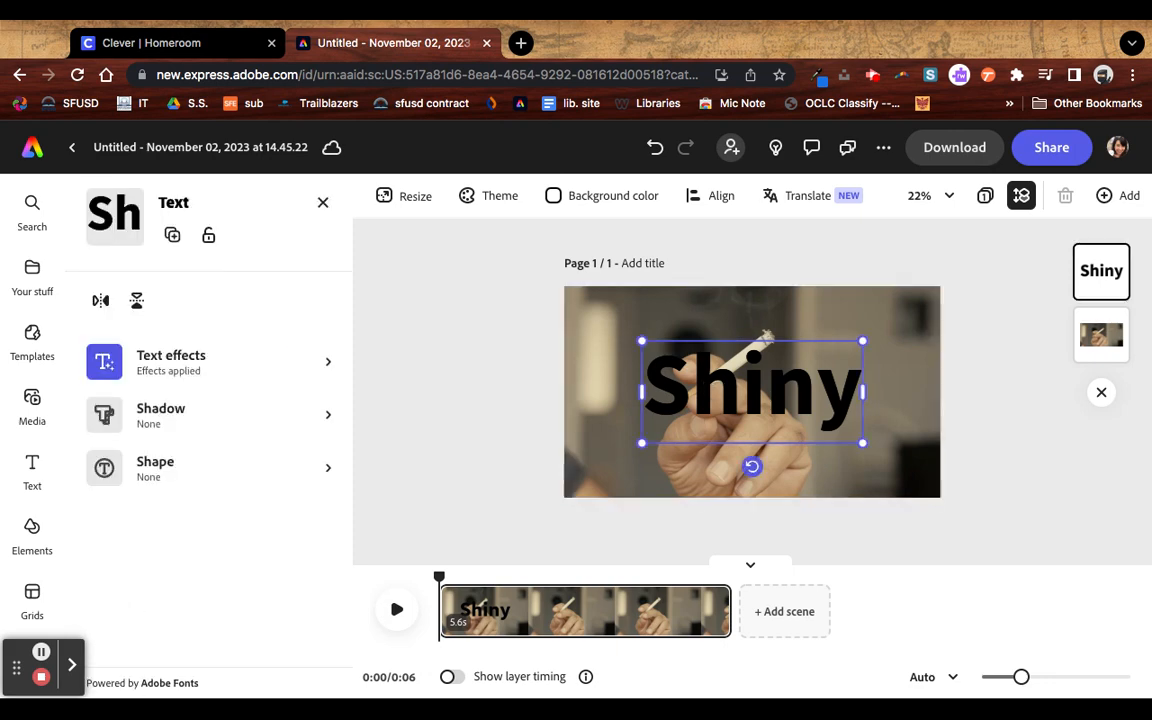
double_click(663, 385)
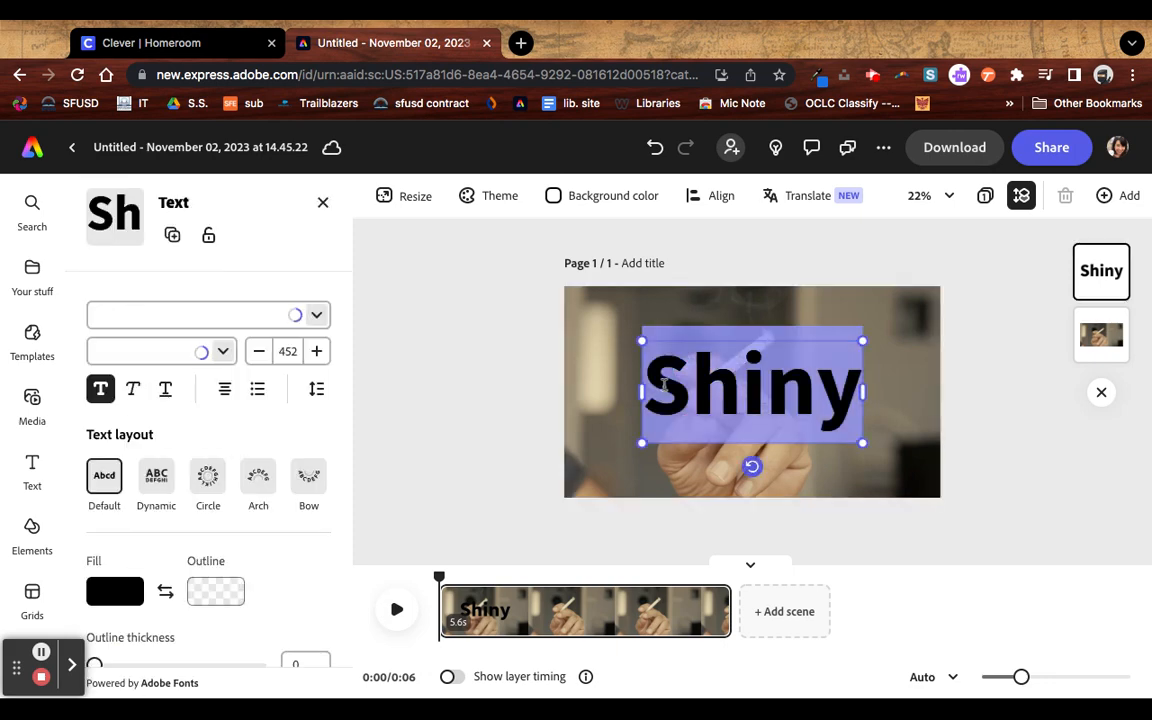
type("Cigaretts")
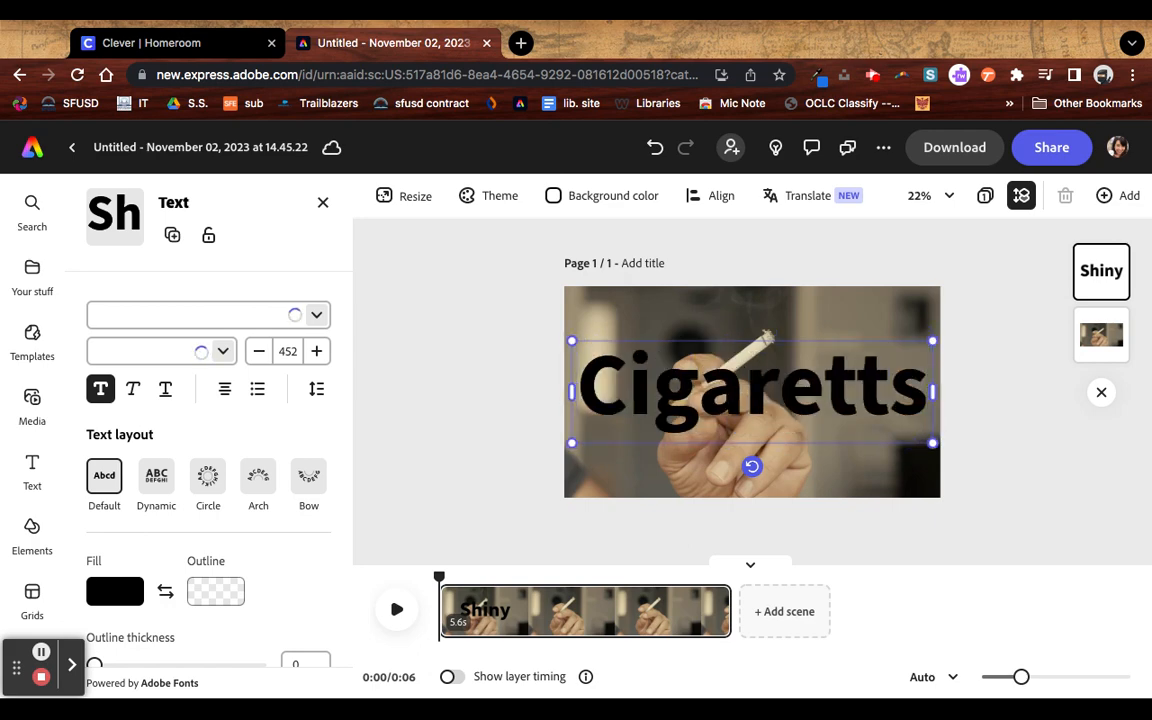
key("Return")
type("Kille")
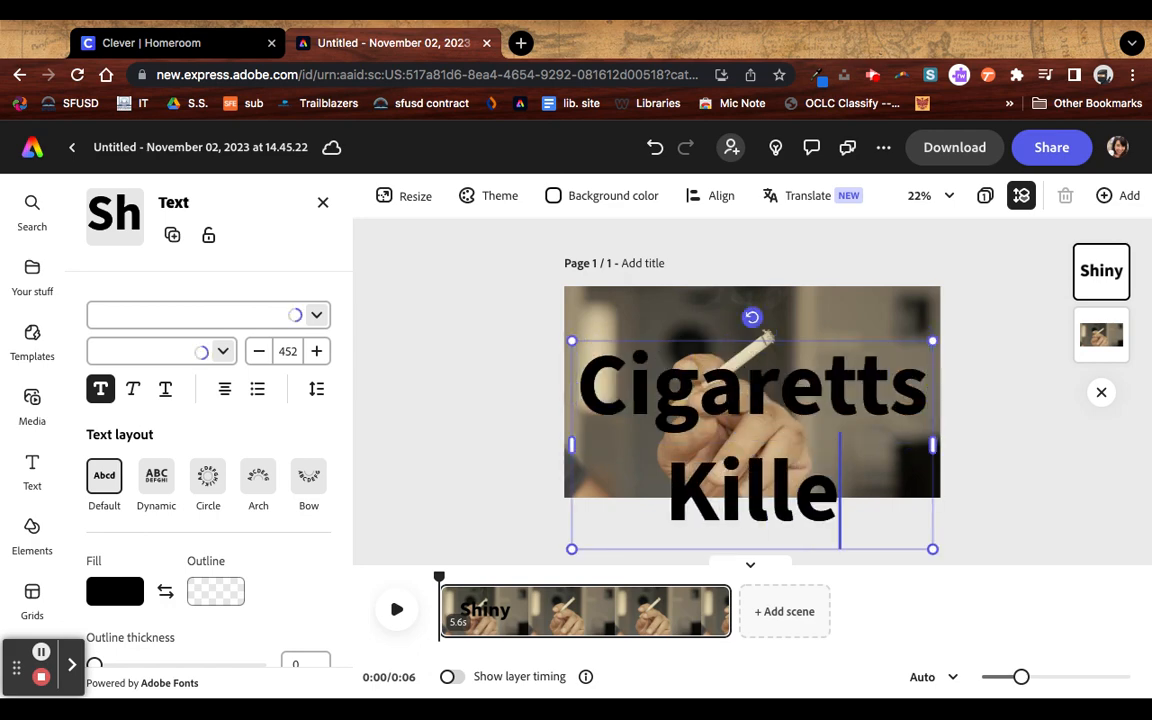
key("BackSpace")
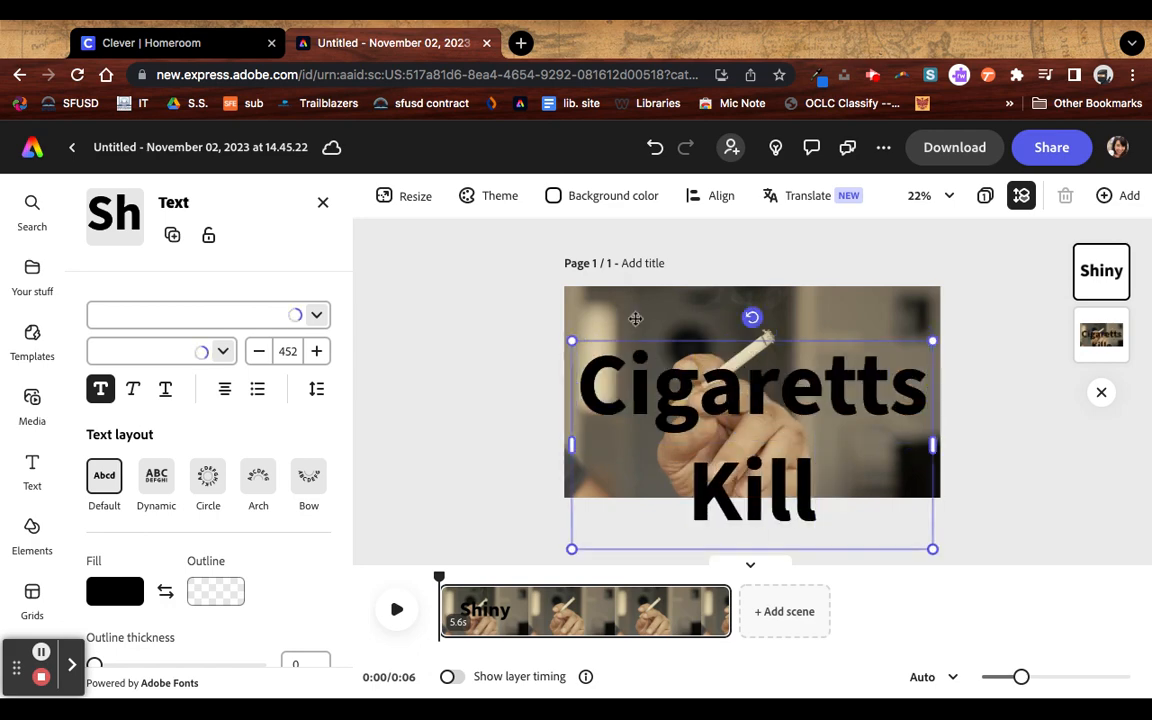
Step: Scale the "Cigaretts Kill" title down to about size 341 and move it fully inside the video frame
left_click_drag(572, 341, 660, 392)
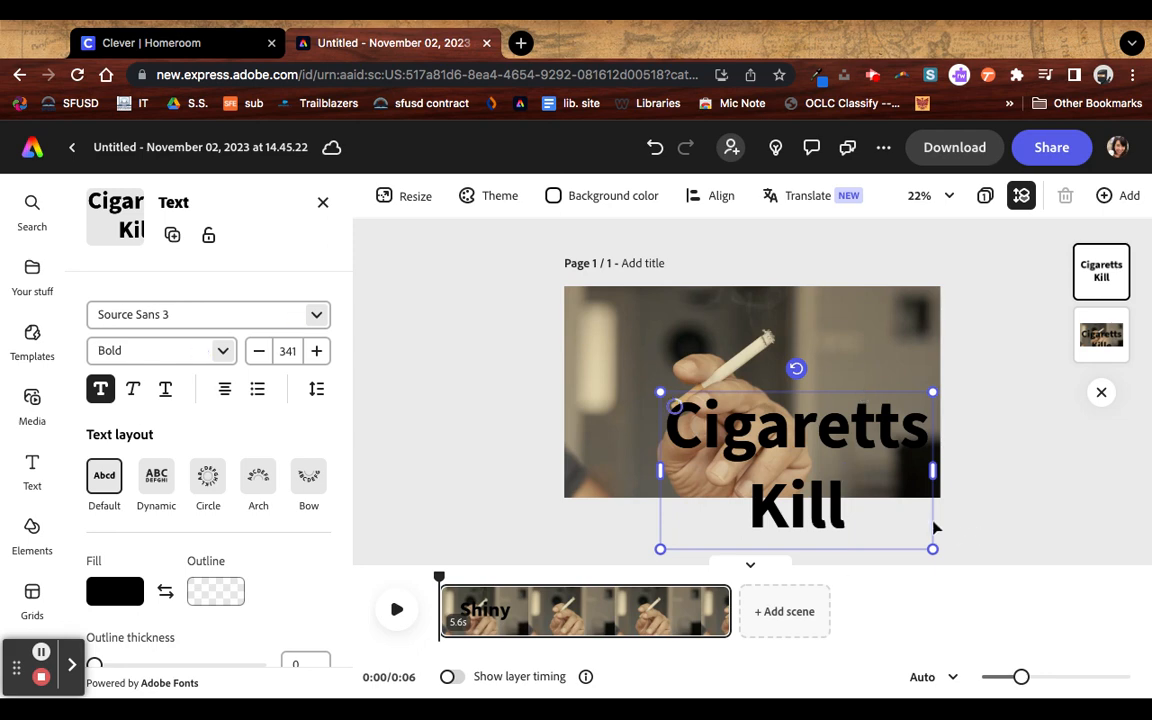
left_click_drag(869, 547, 834, 484)
left_click_drag(869, 546, 819, 448)
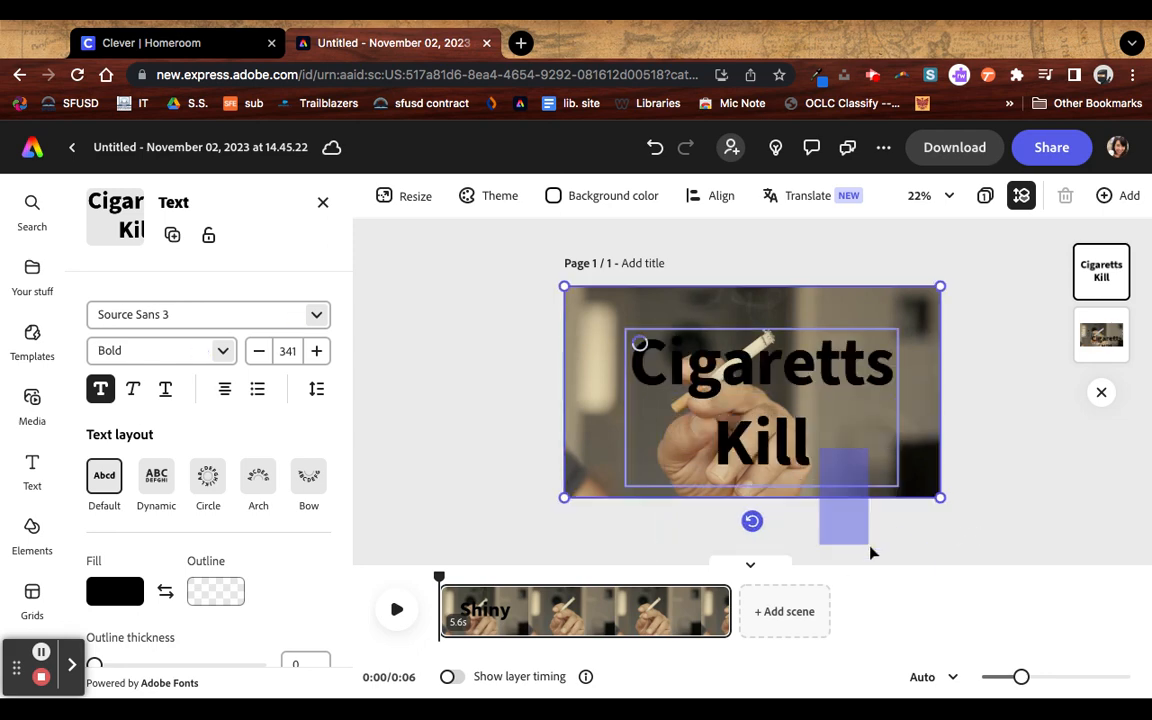
left_click(457, 352)
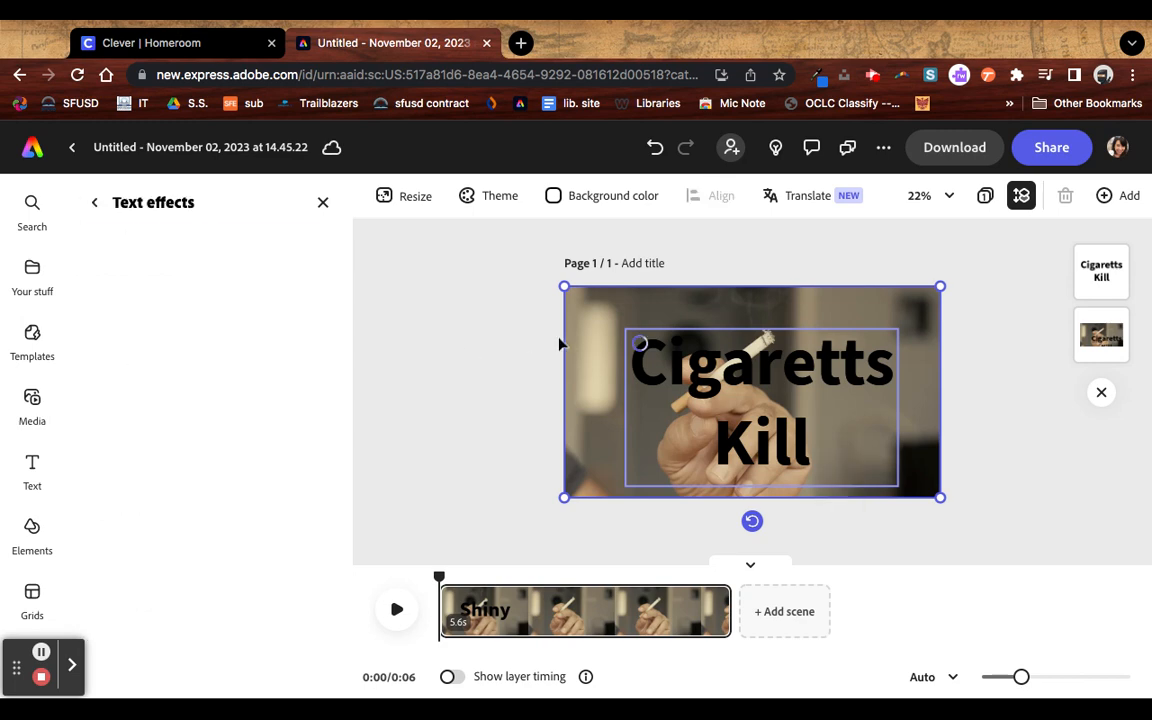
Step: Reduce the opacity of the cigarette video clip to 67%
left_click(593, 347)
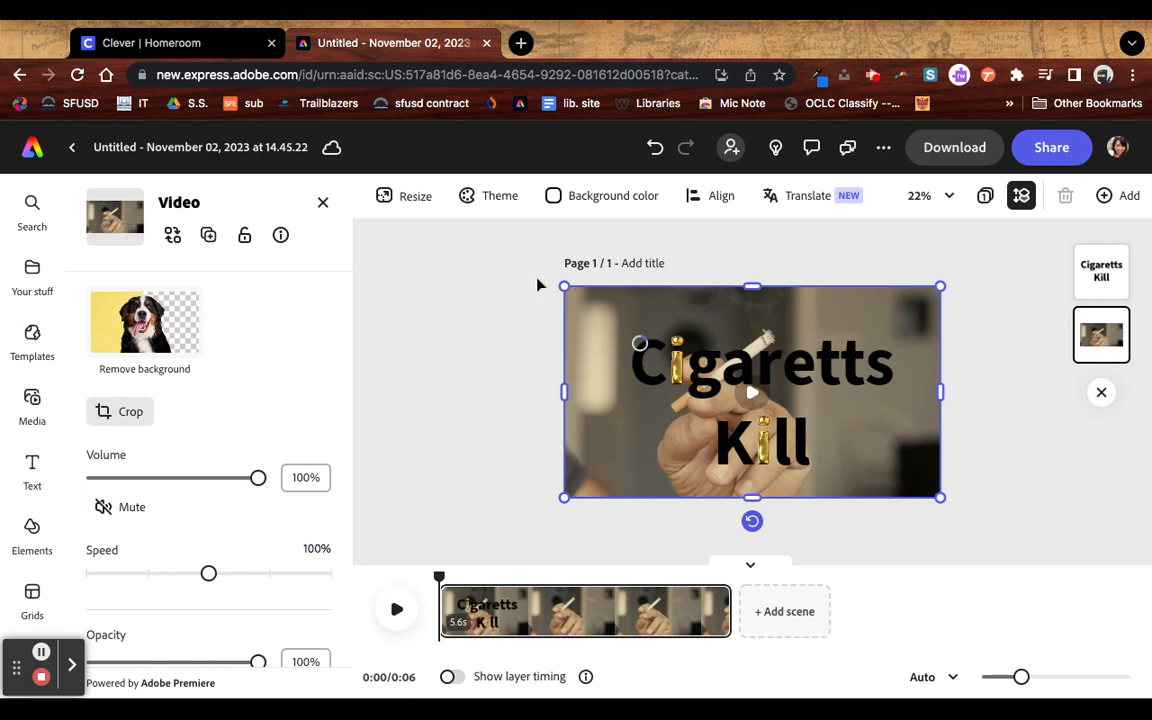
scroll(211, 548, "down", 1)
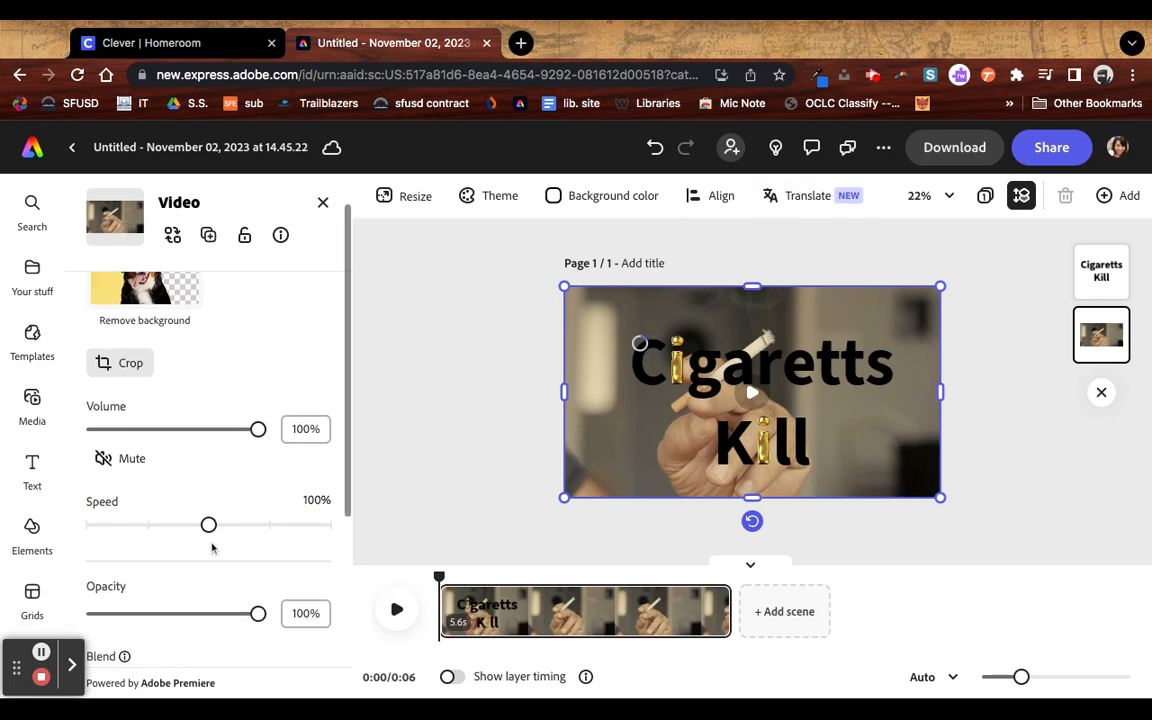
scroll(211, 548, "down", 1)
left_click_drag(260, 592, 204, 589)
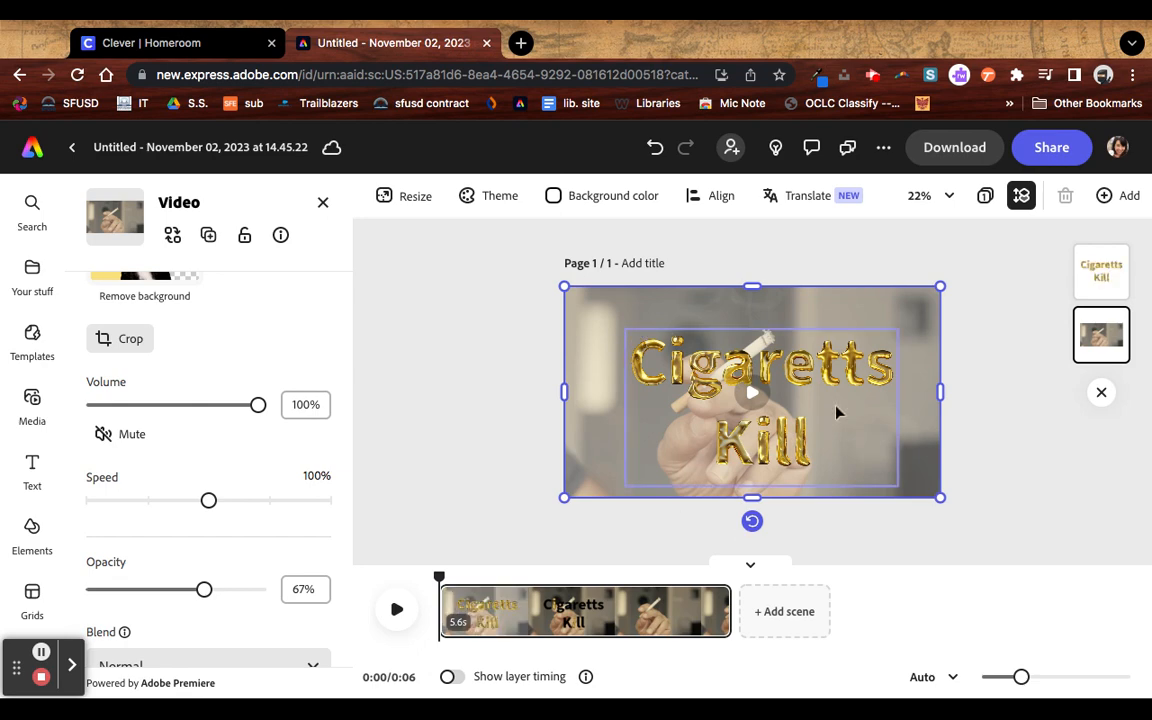
left_click(675, 375)
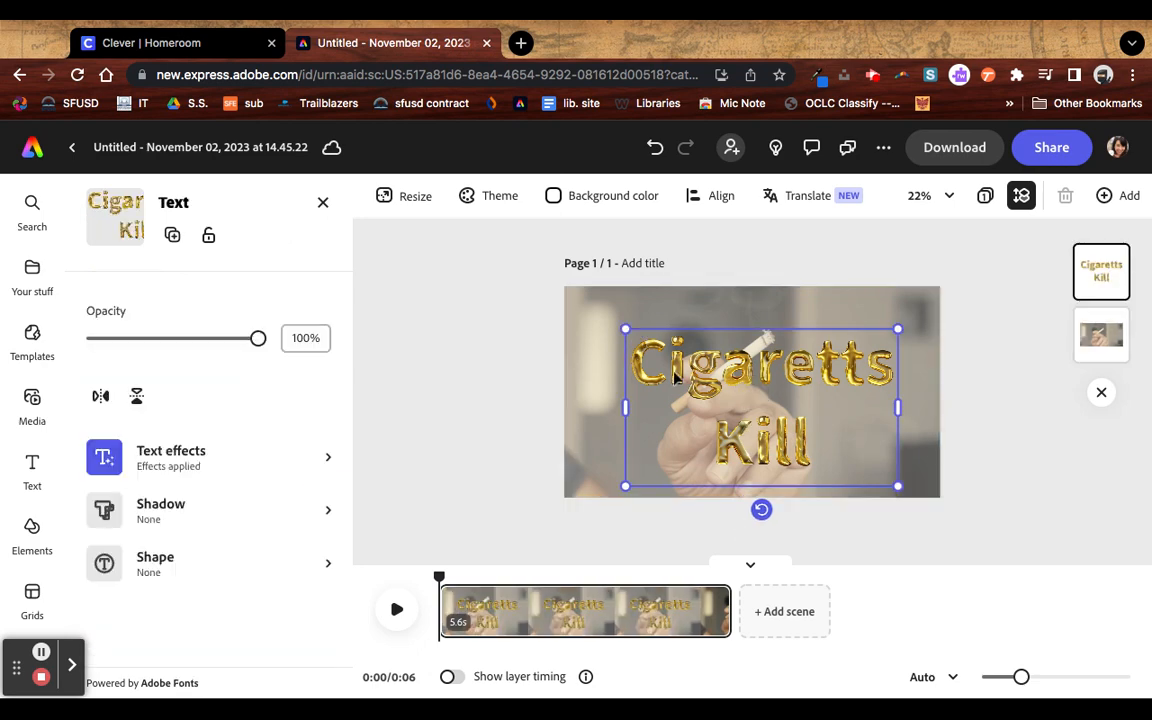
scroll(197, 457, "down", 1)
scroll(197, 457, "down", 3)
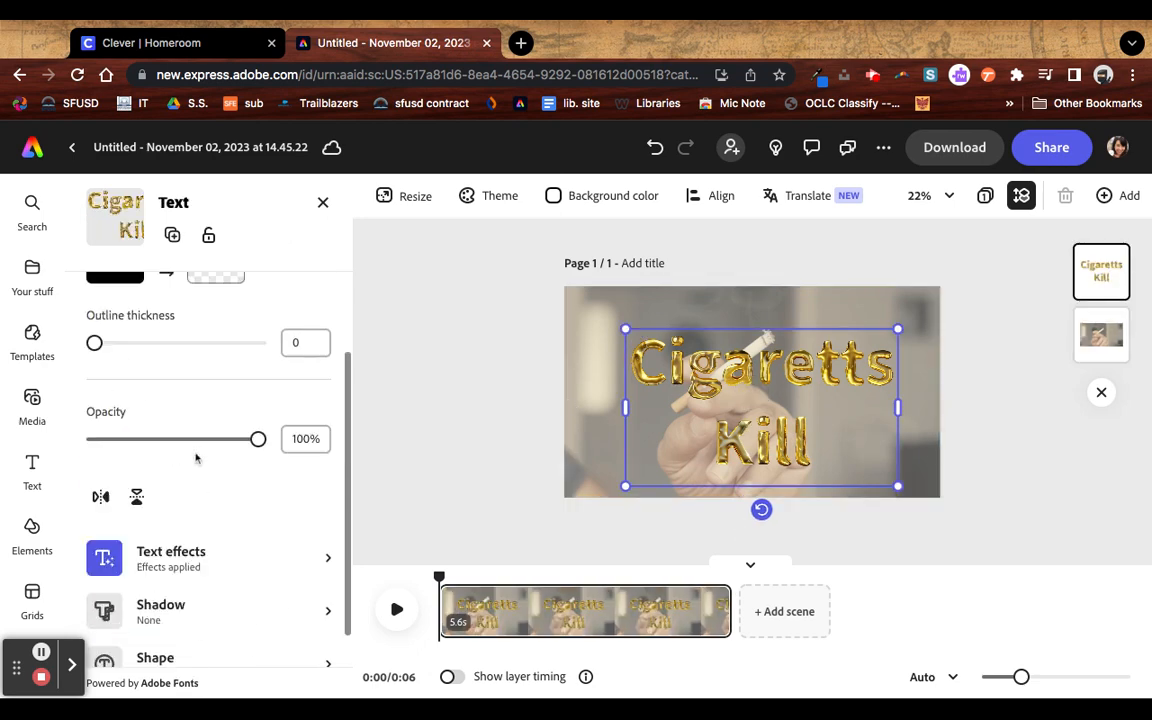
scroll(197, 457, "up", 4)
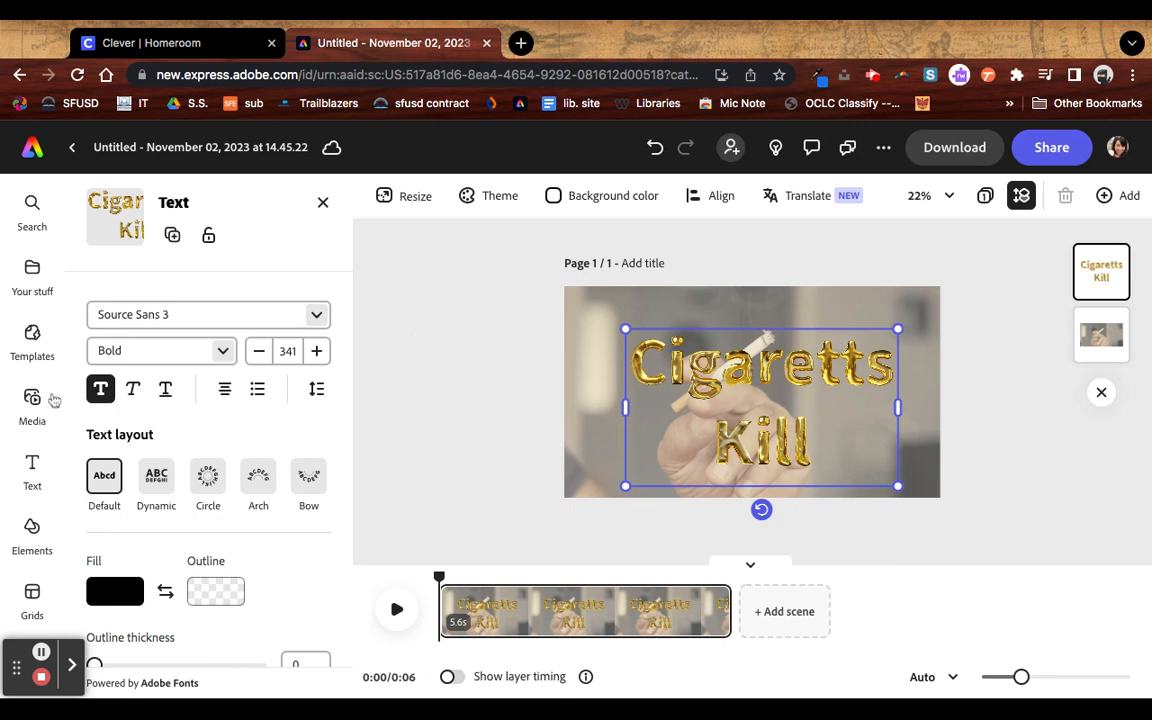
Step: Record a voiceover of about 4.6 seconds for the scene using the default internal microphone
left_click(33, 398)
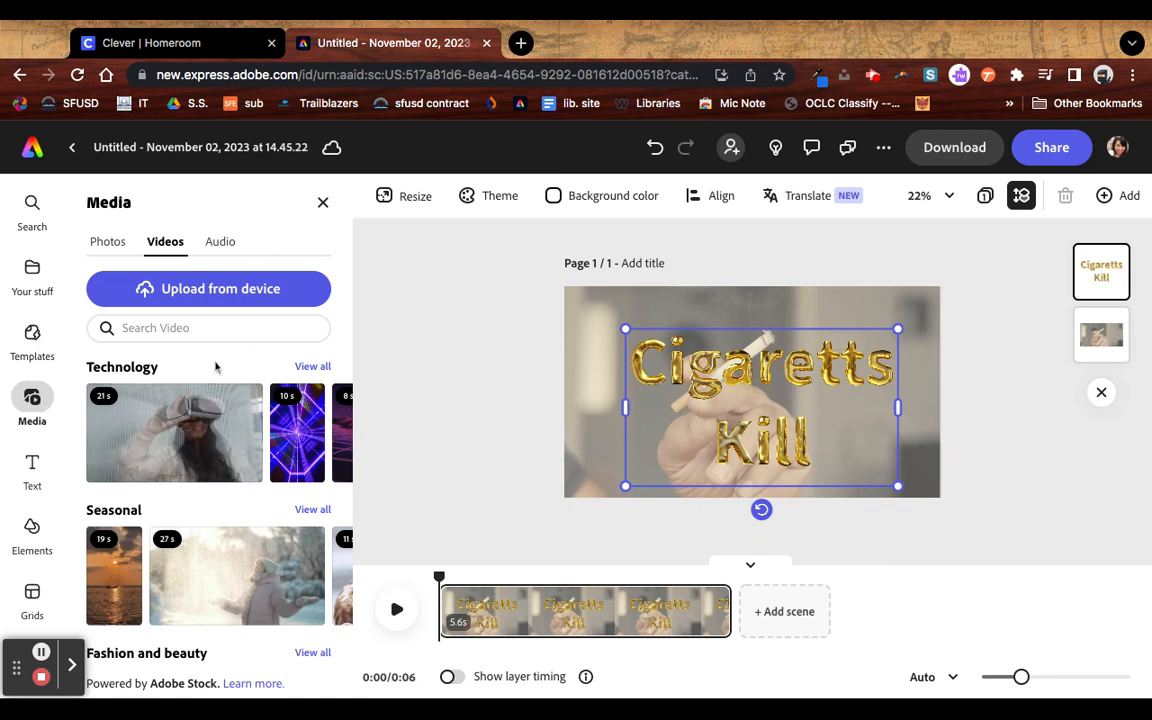
left_click(221, 246)
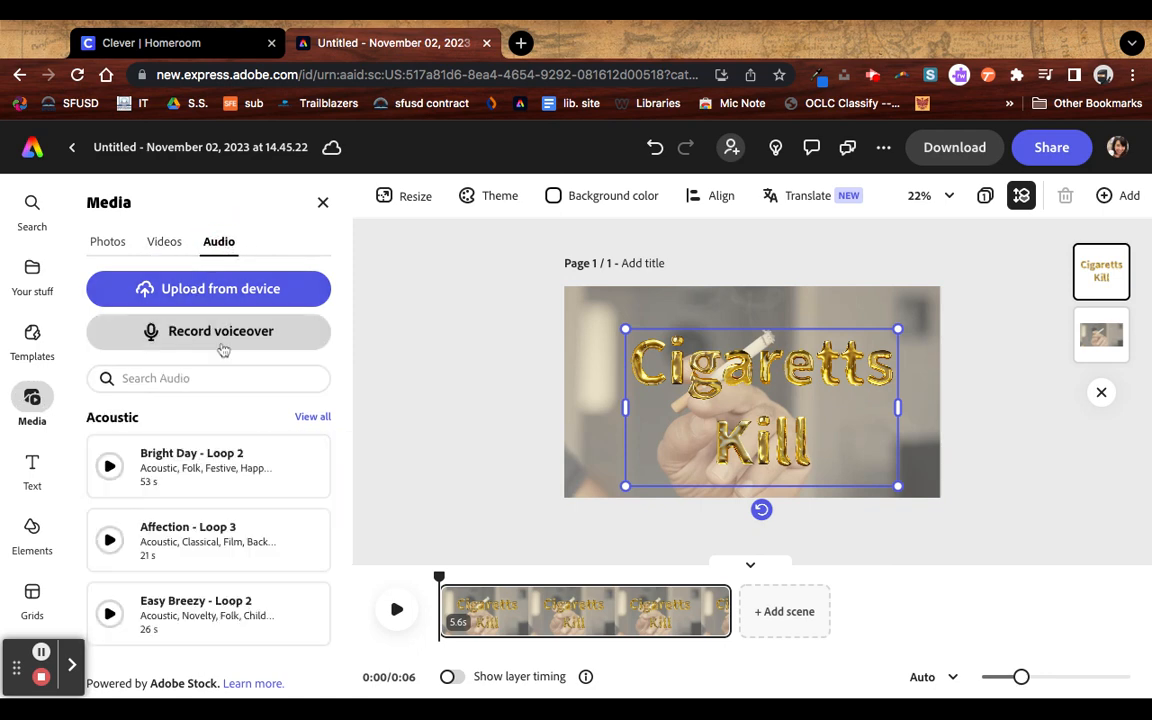
left_click(223, 340)
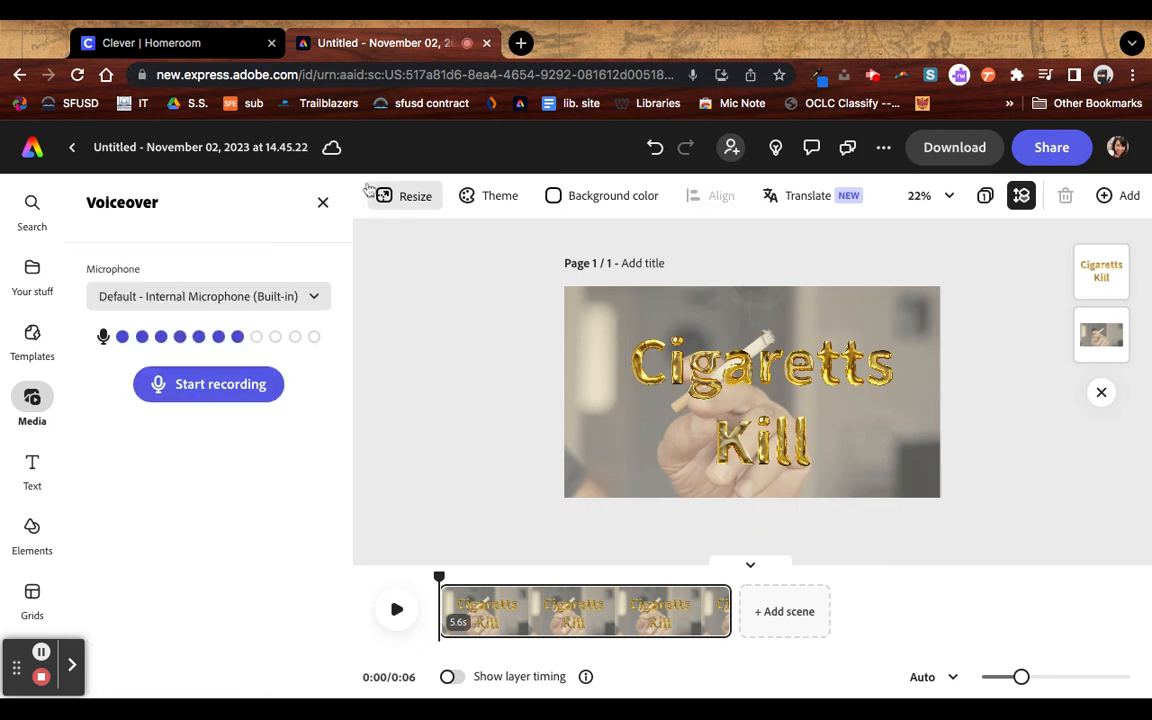
left_click(180, 396)
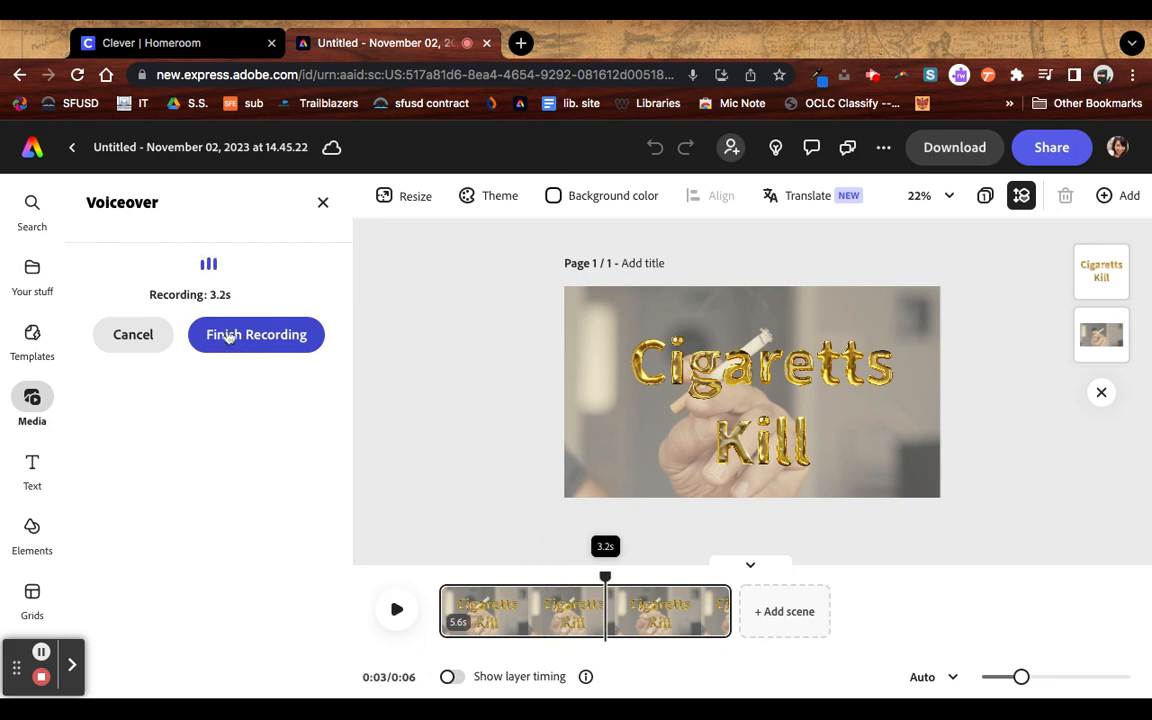
left_click(228, 336)
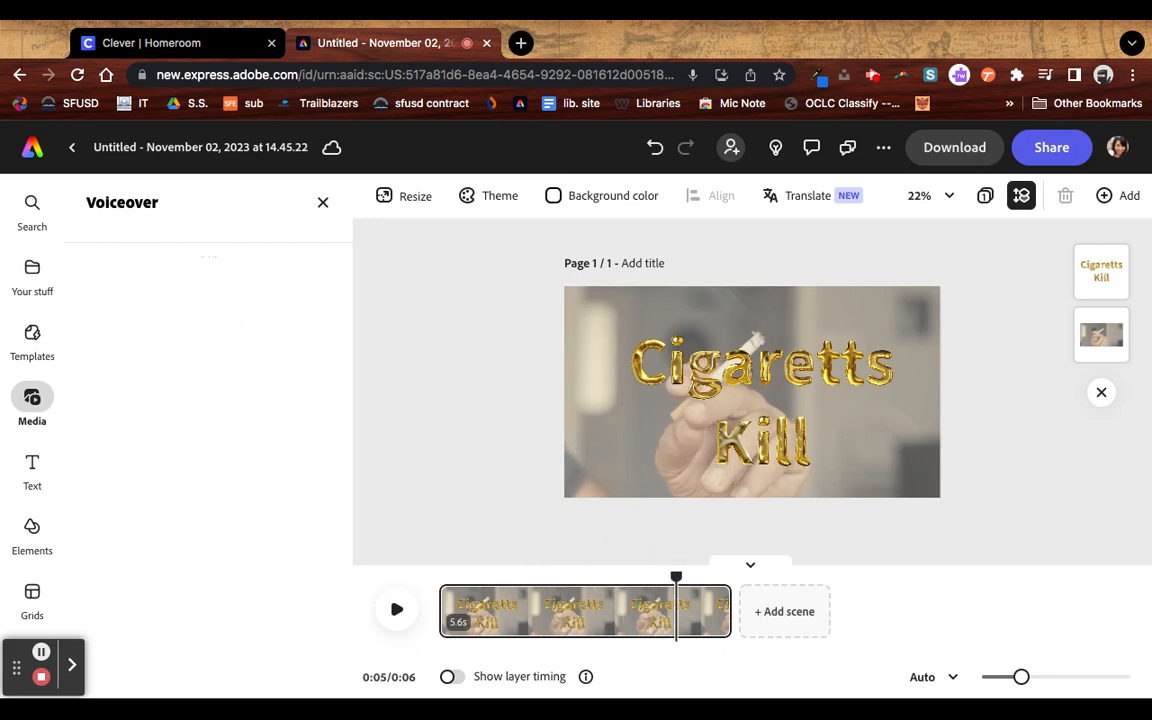
Step: Shift the voiceover so it ends with the first scene, and add a blank second scene after it
left_click(557, 625)
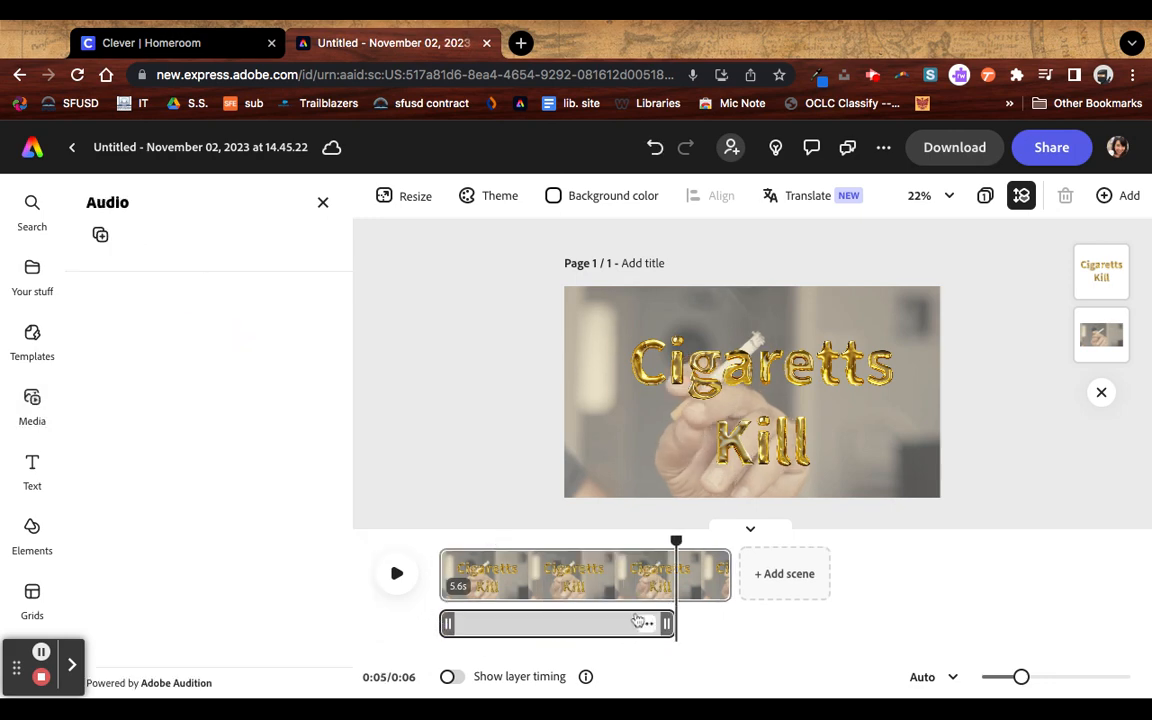
left_click_drag(557, 630, 614, 630)
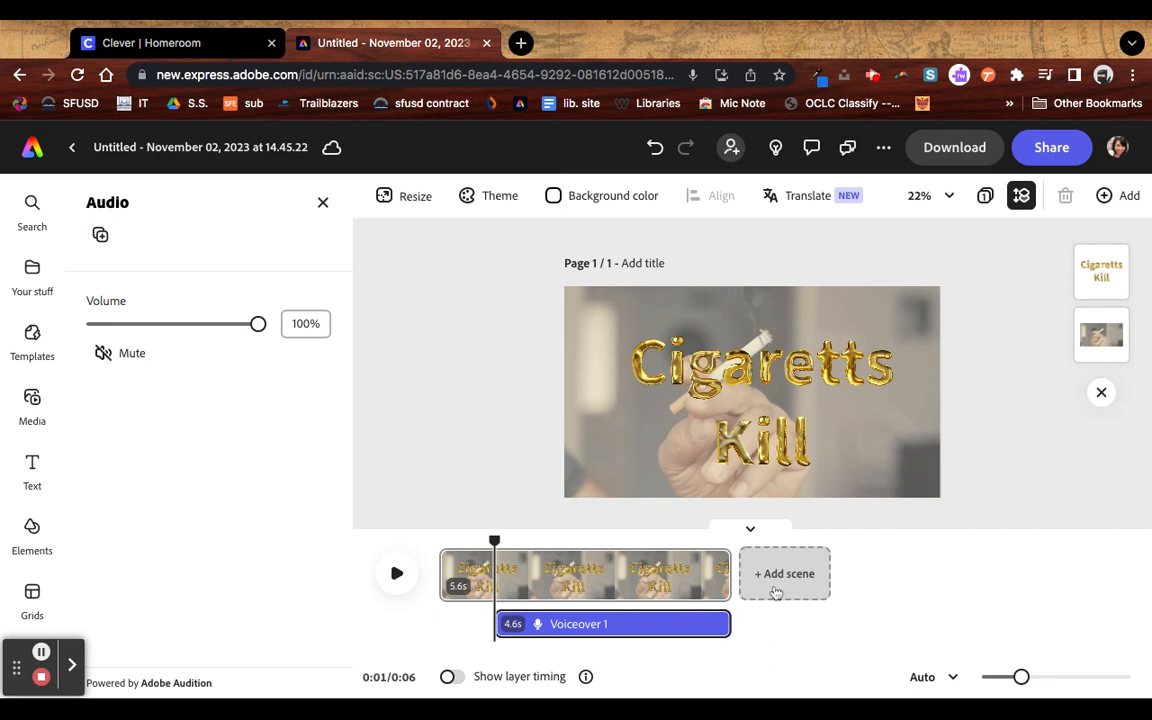
left_click(775, 592)
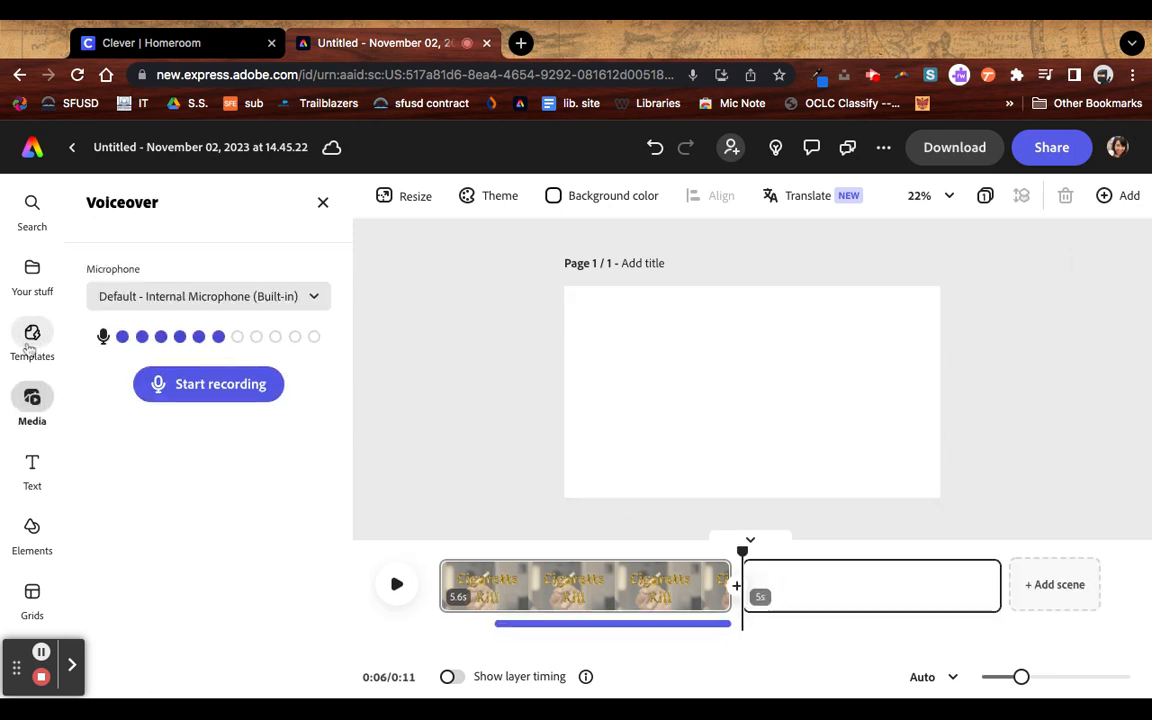
Step: Search the stock photos for "teen cigarette"
left_click(32, 400)
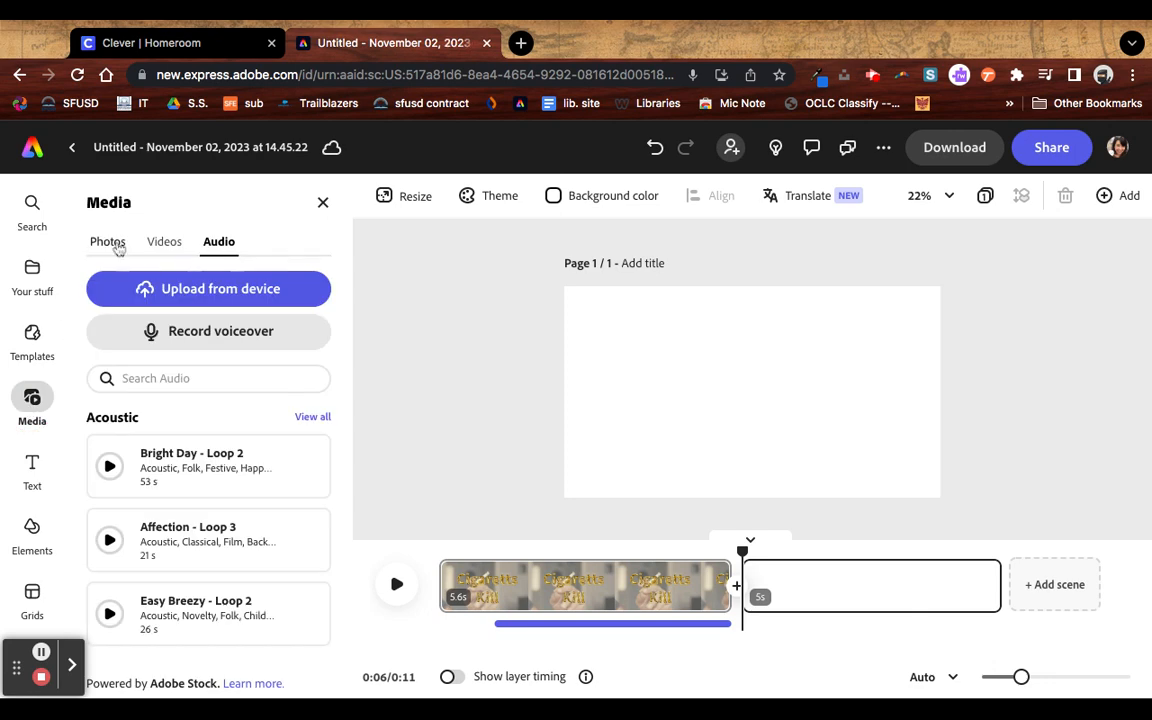
left_click(110, 242)
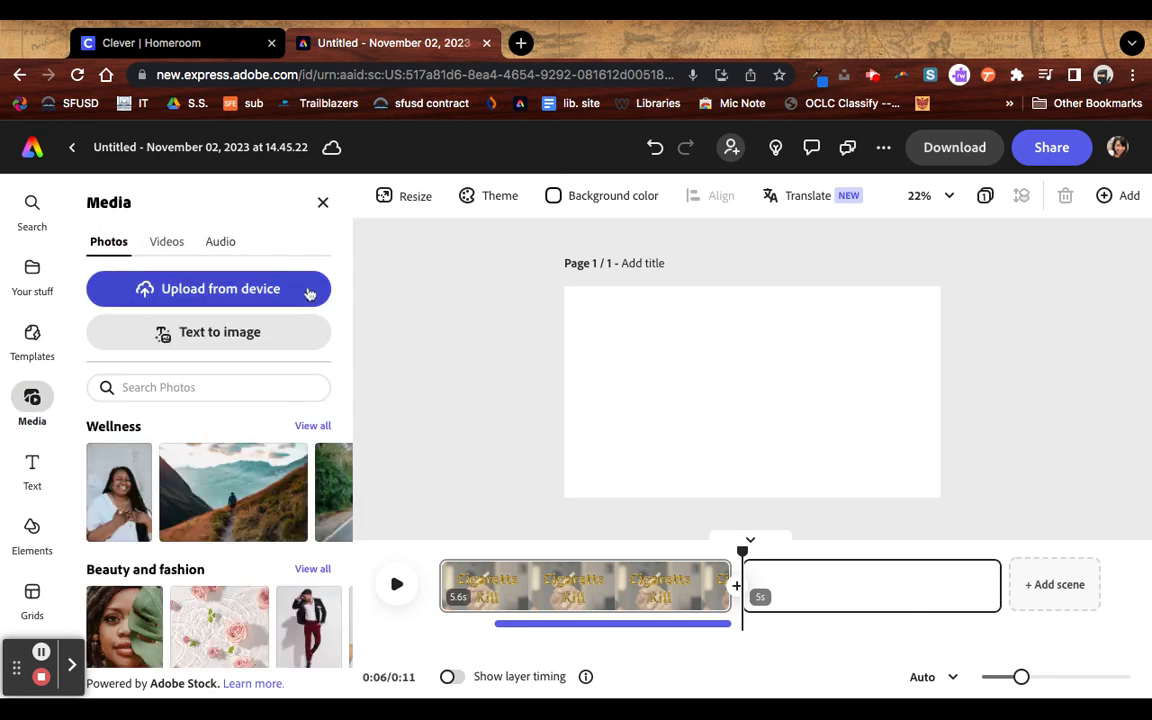
left_click(215, 387)
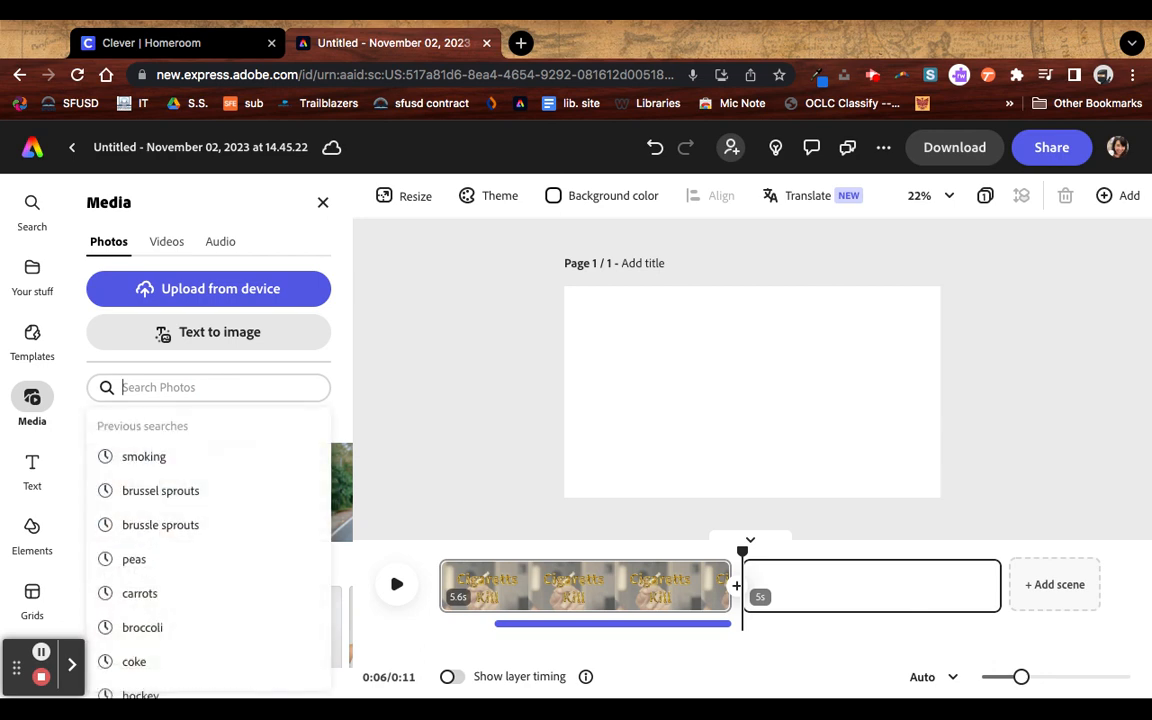
type("cigr")
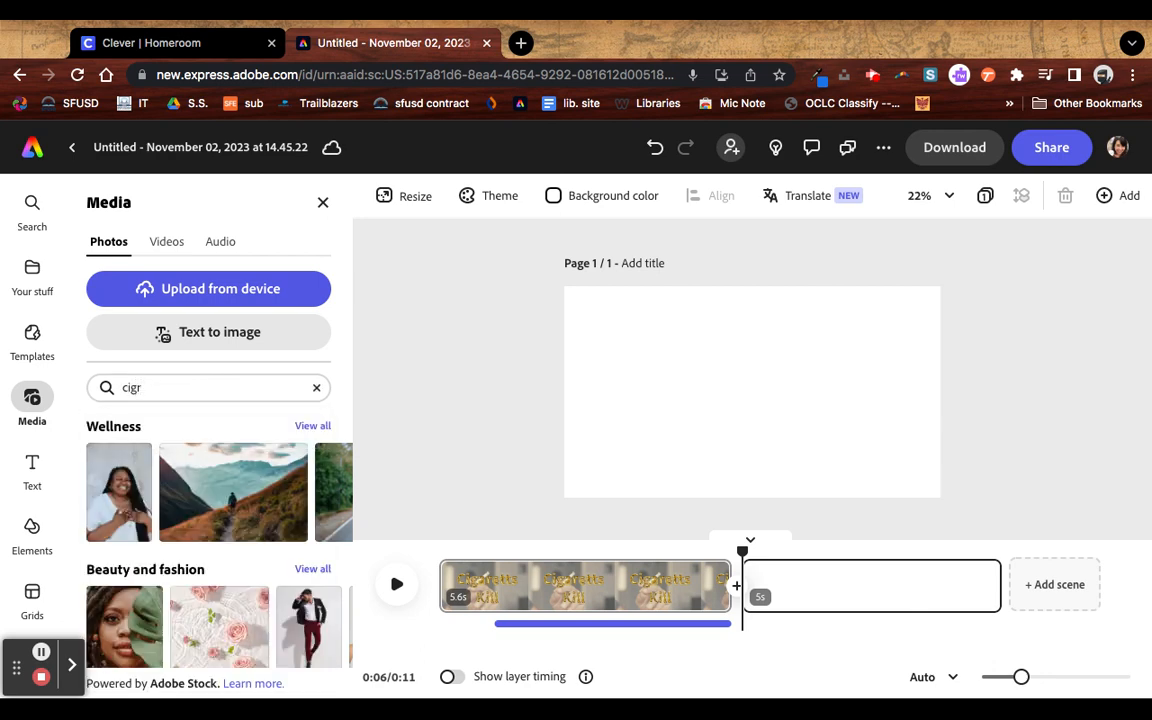
type("a")
key("BackSpace")
key("BackSpace")
key("BackSpace")
key("BackSpace")
key("BackSpace")
type("teen cigarette")
key("Return")
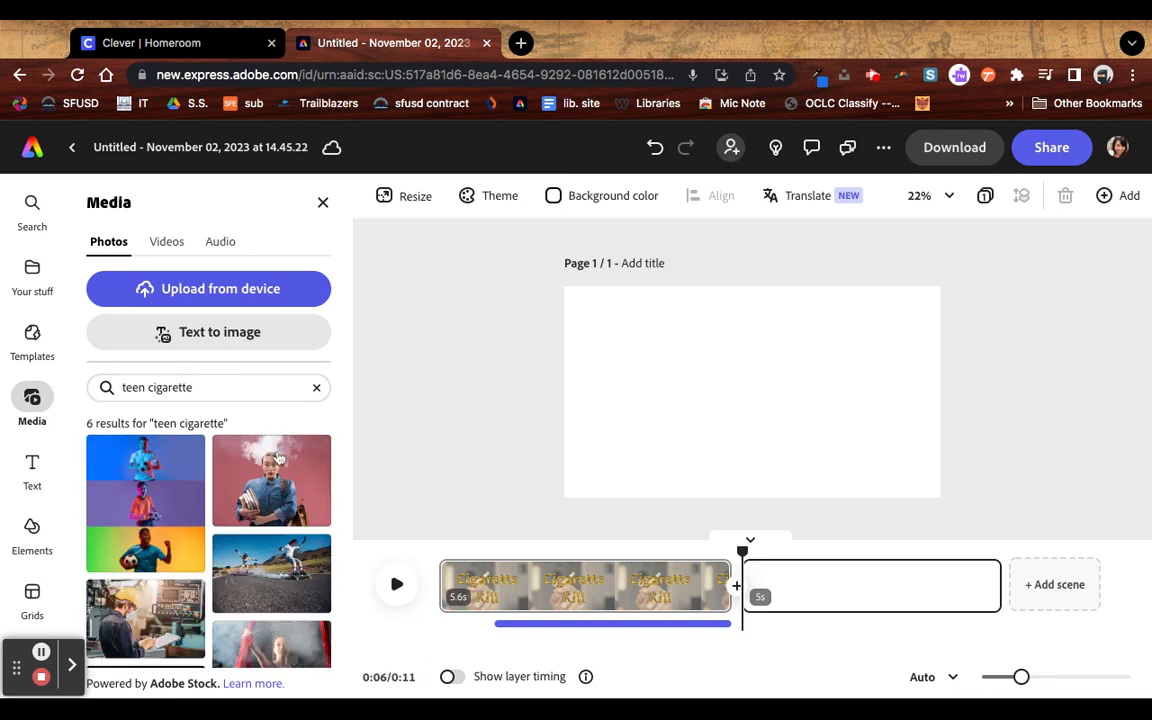
Step: Add the photo of the student holding books under a smoke cloud to the second scene and enlarge it to the full frame height
left_click(284, 486)
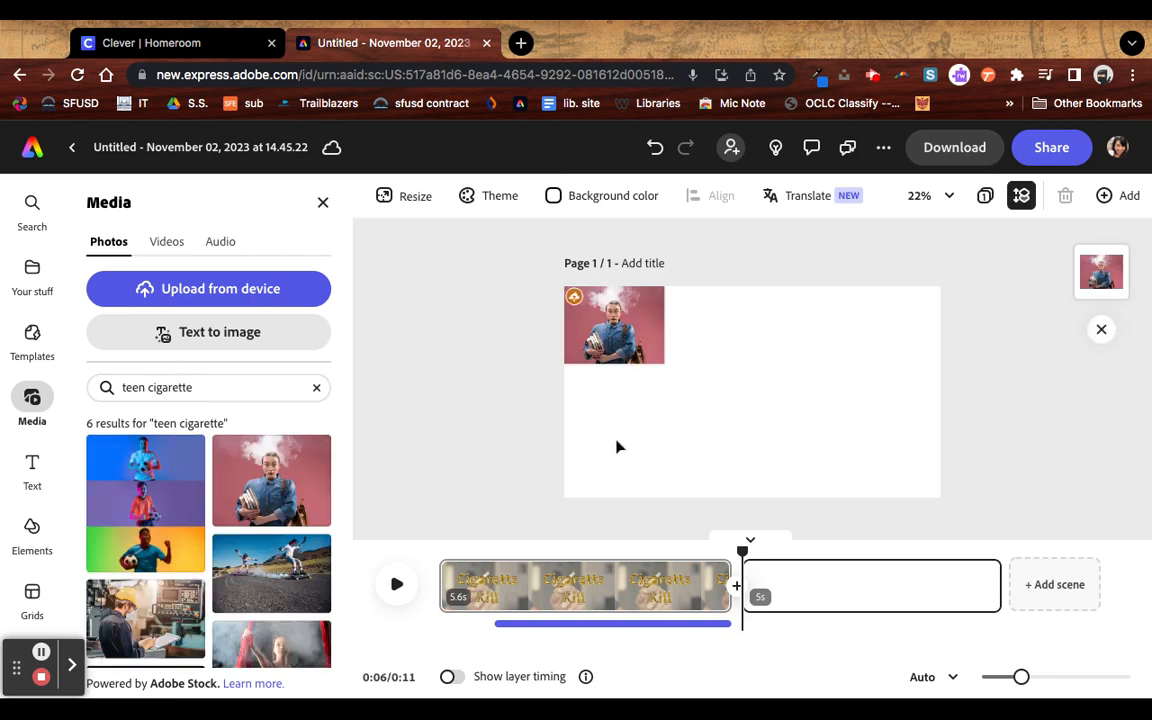
left_click(660, 358)
mouse_move(665, 365)
left_mouse_down()
mouse_move(940, 575)
mouse_move(837, 497)
left_mouse_up()
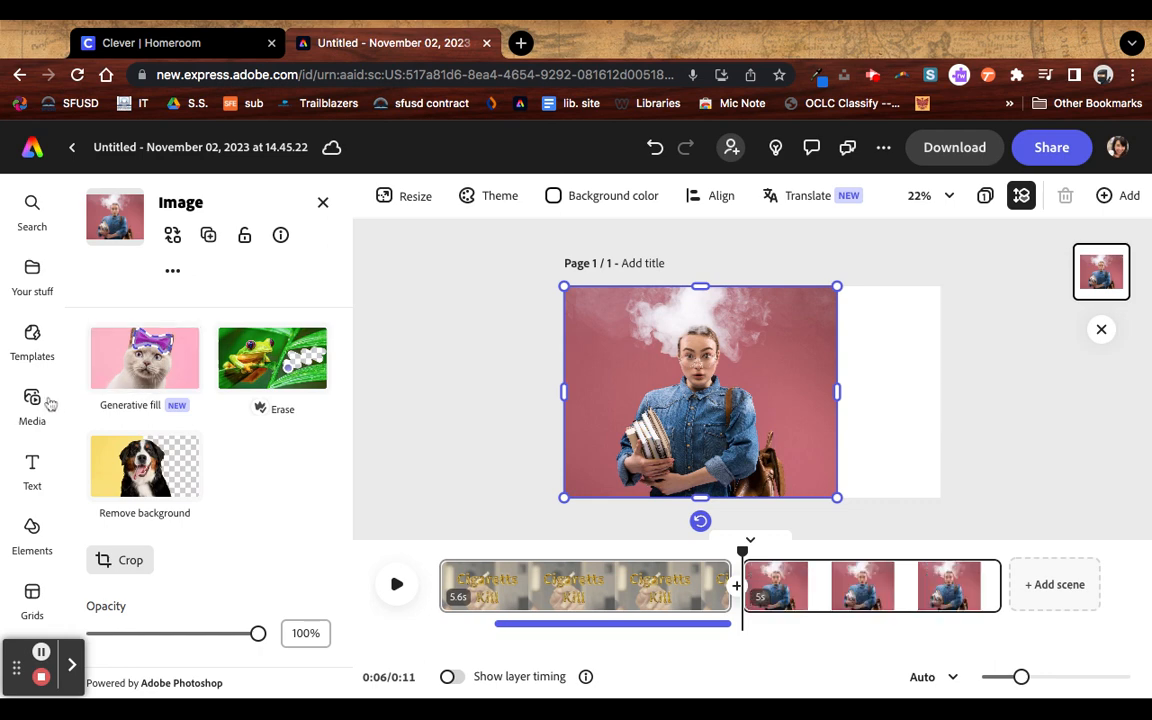
Step: Add a plain text box to the second scene and move it to the frame's upper right, partly over the blank area
left_click(32, 462)
left_click(293, 404)
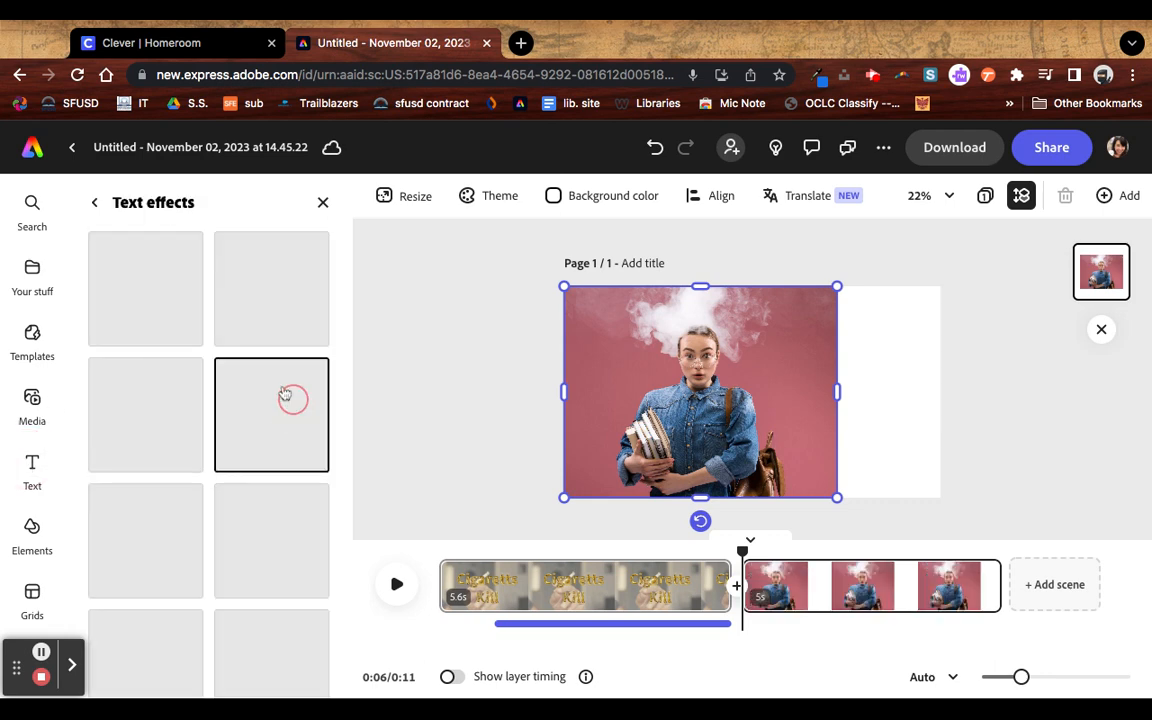
left_click(97, 205)
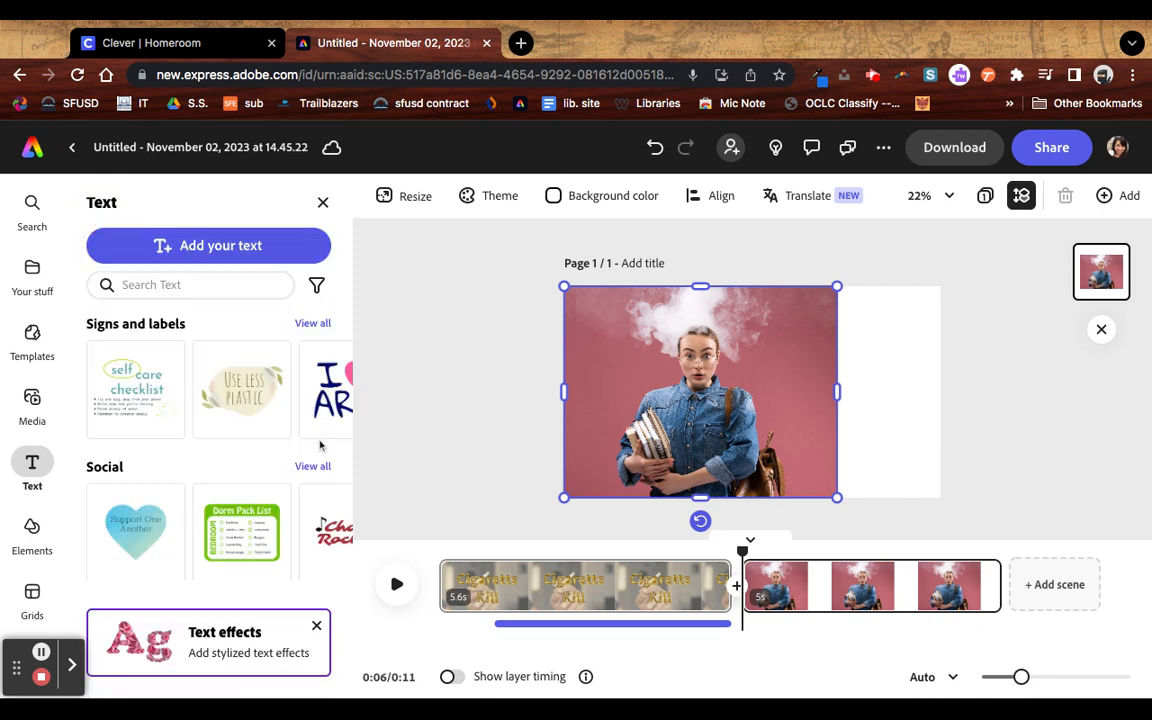
left_click(213, 247)
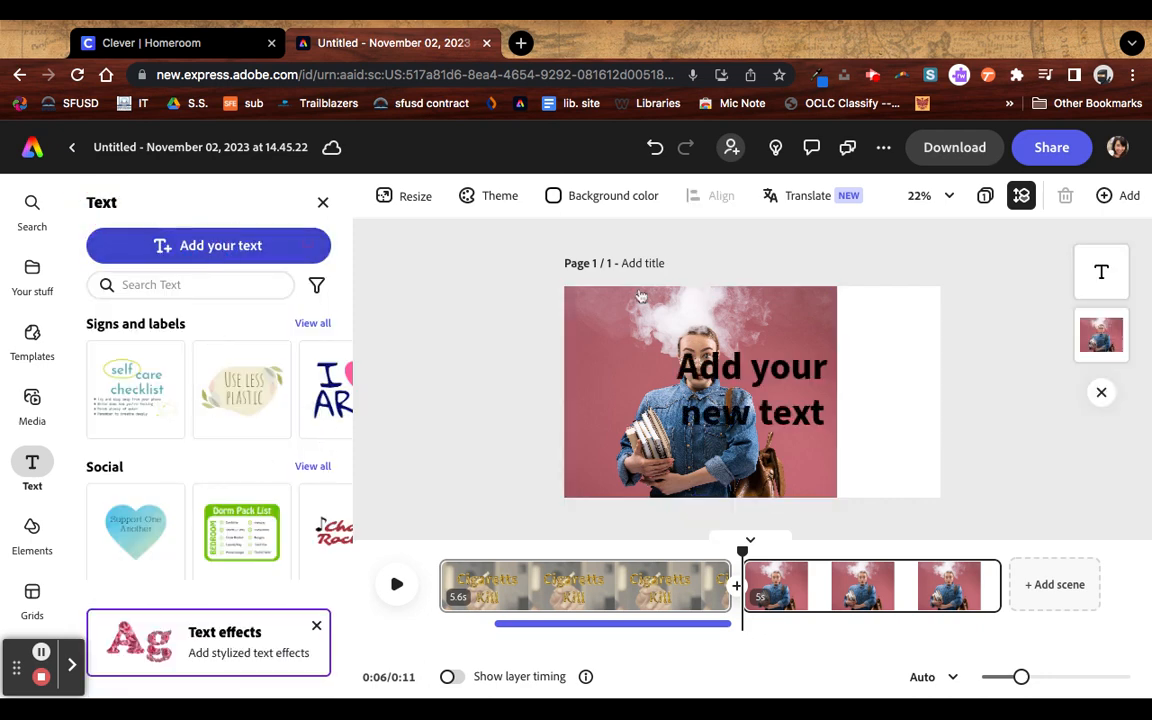
left_click_drag(771, 370, 825, 356)
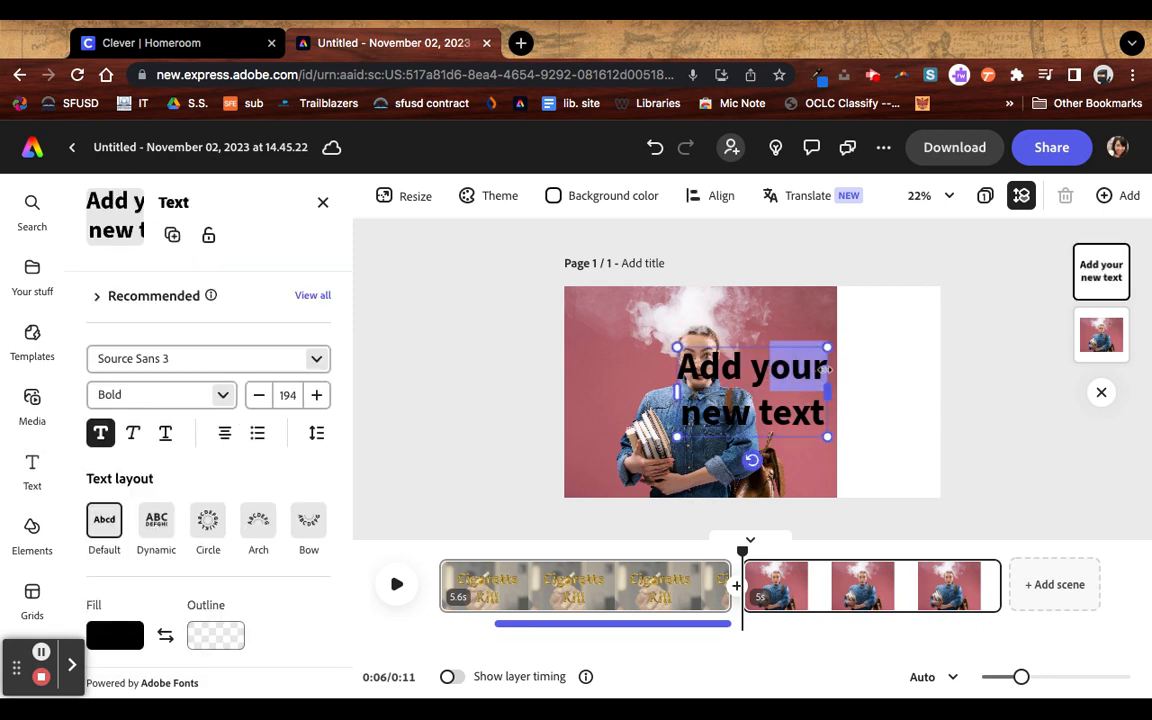
key("Escape")
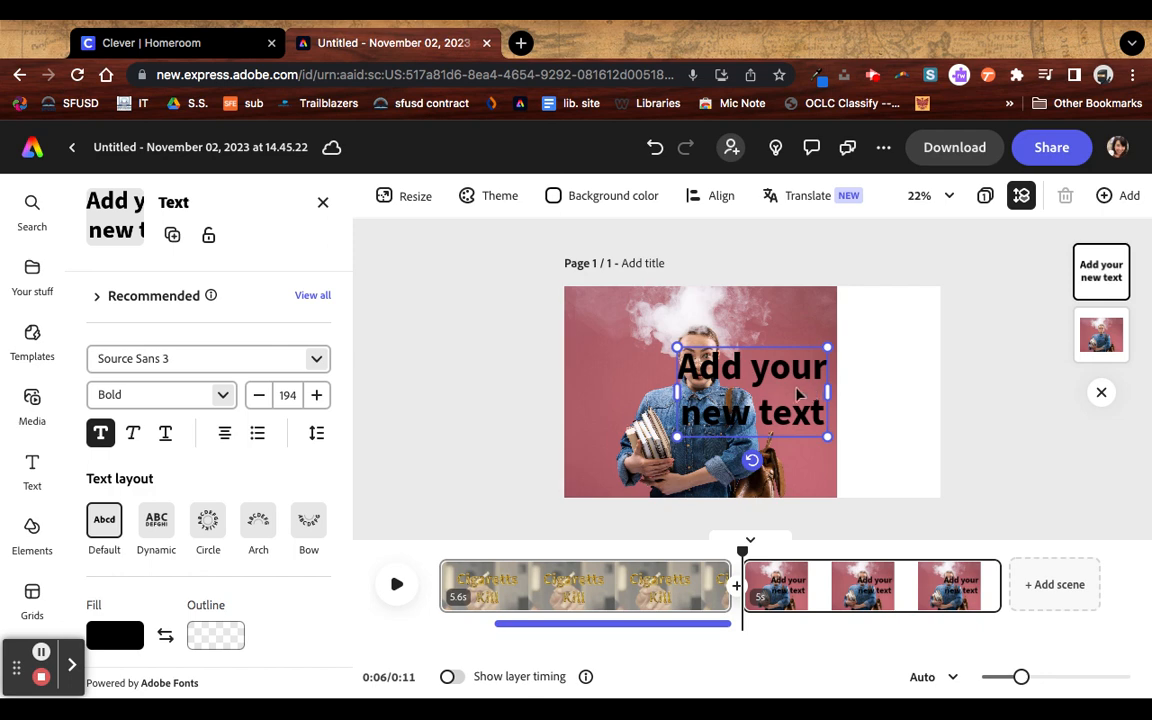
left_click_drag(797, 395, 893, 334)
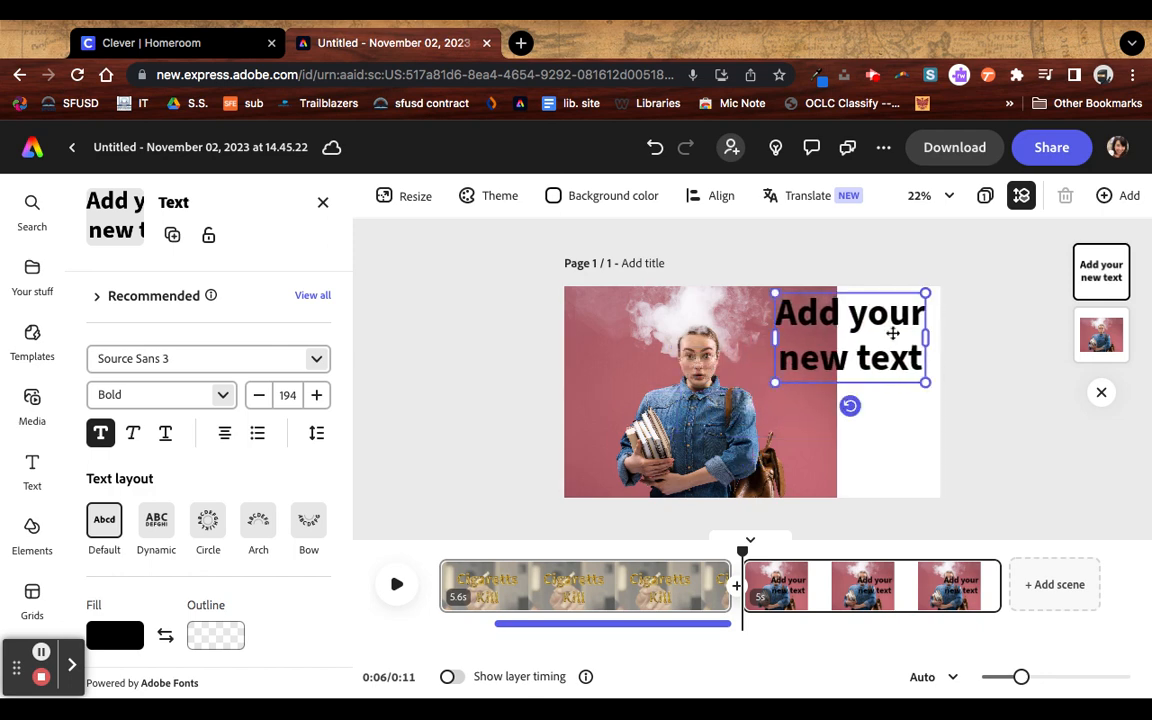
Step: Replace the placeholder text with: According to the article, Teens and Vaping, "more teens than ever are vaping."
left_click_drag(925, 382, 867, 333)
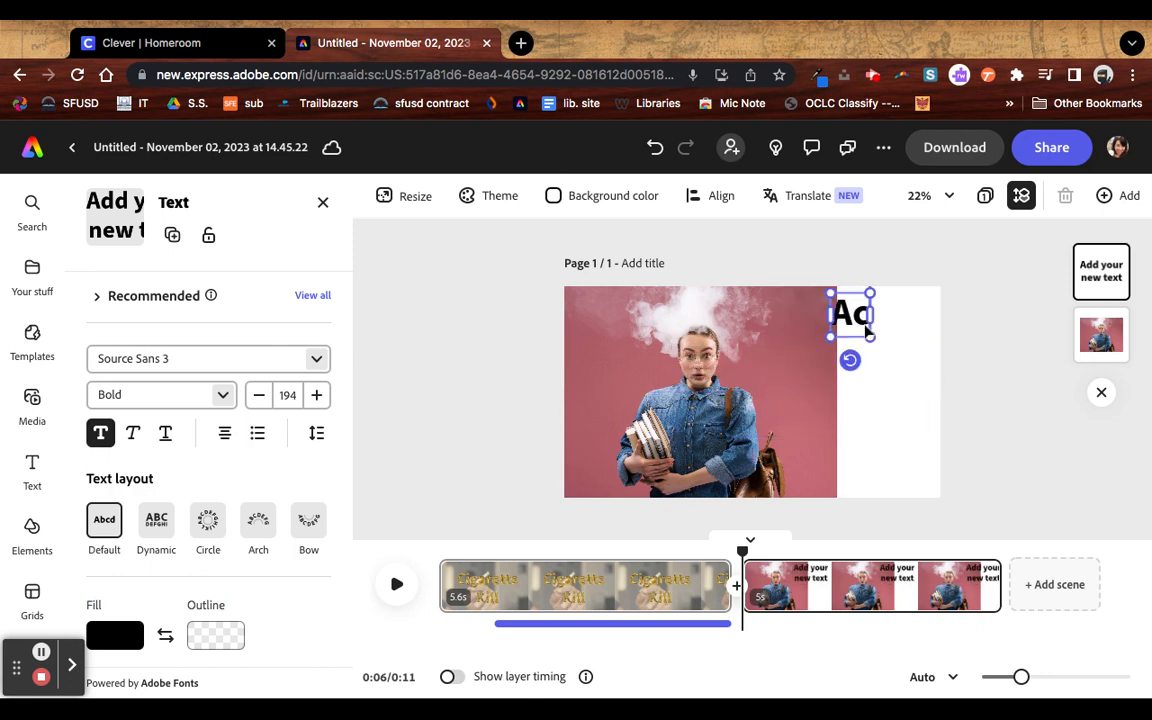
type("According to the")
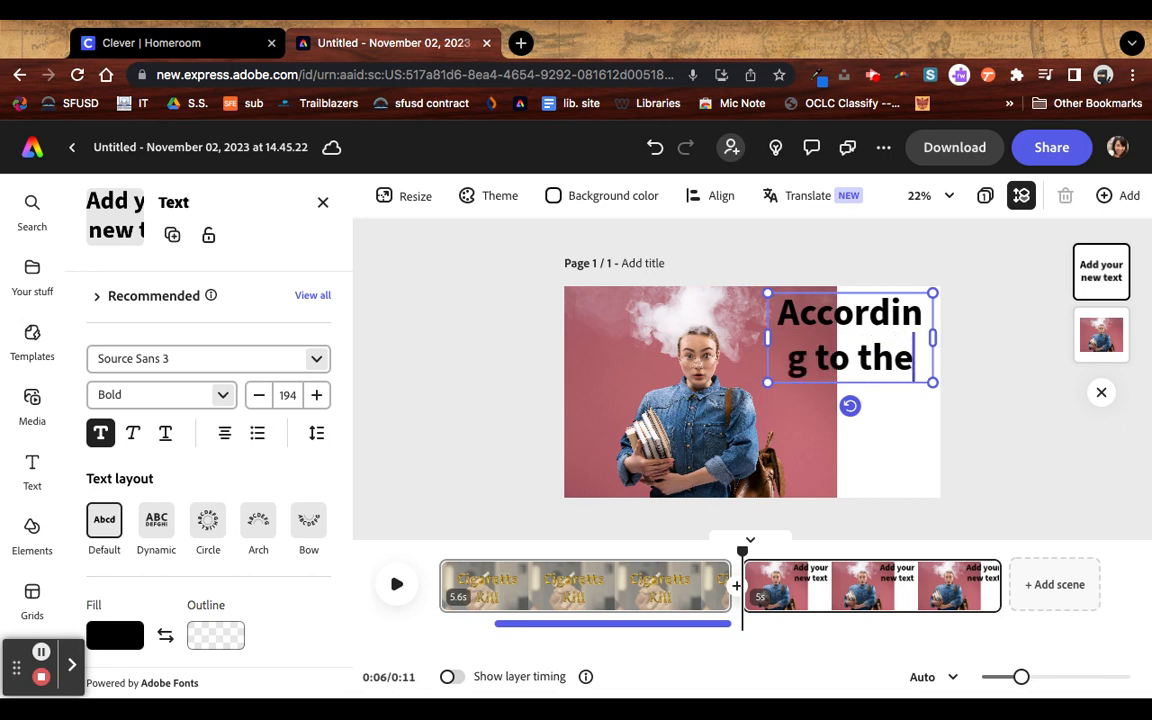
type(" art")
type("icle,")
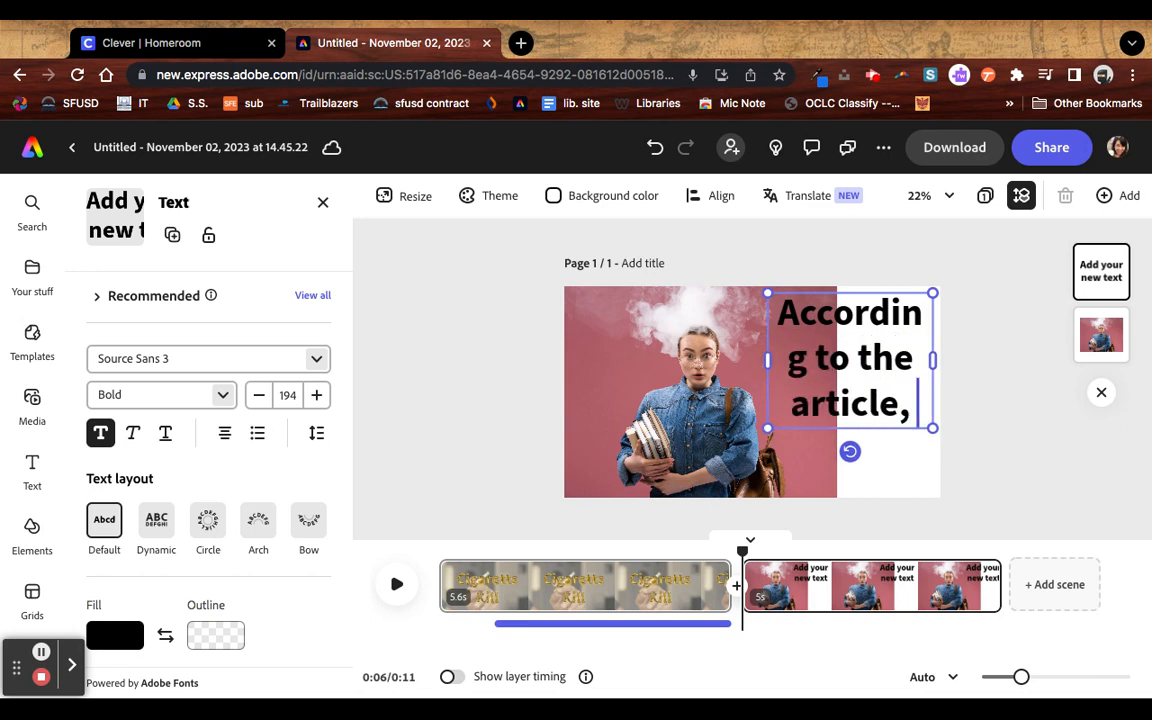
type(" Tee")
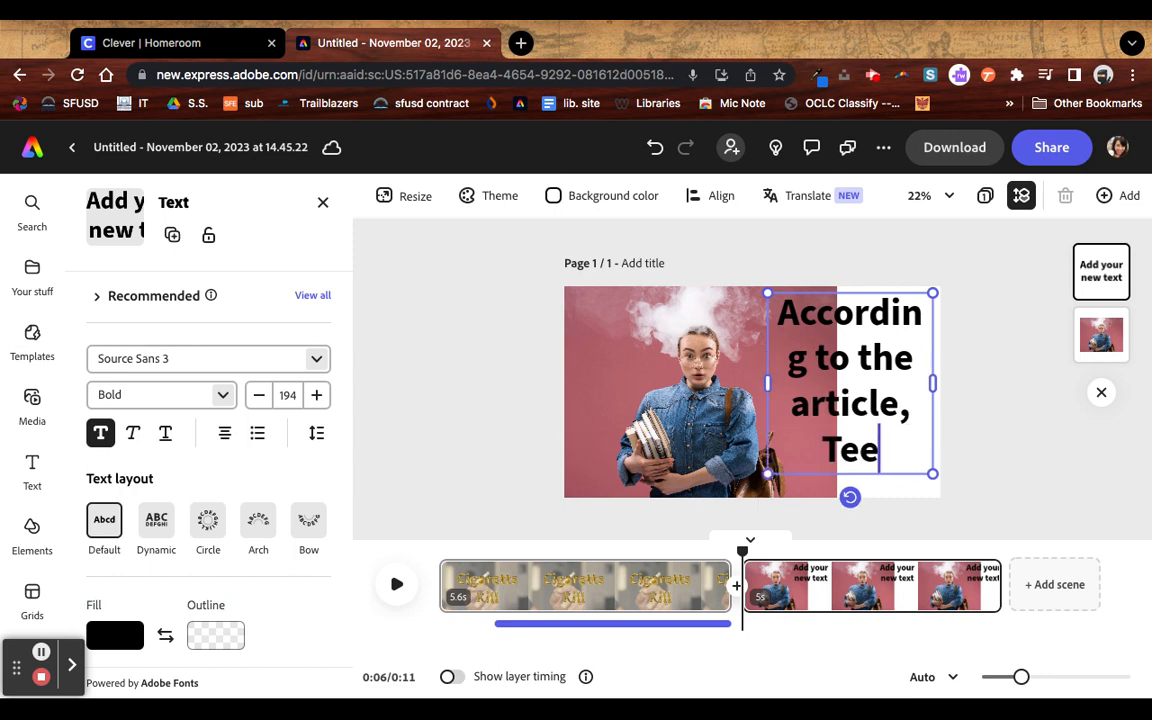
type("ns and Va")
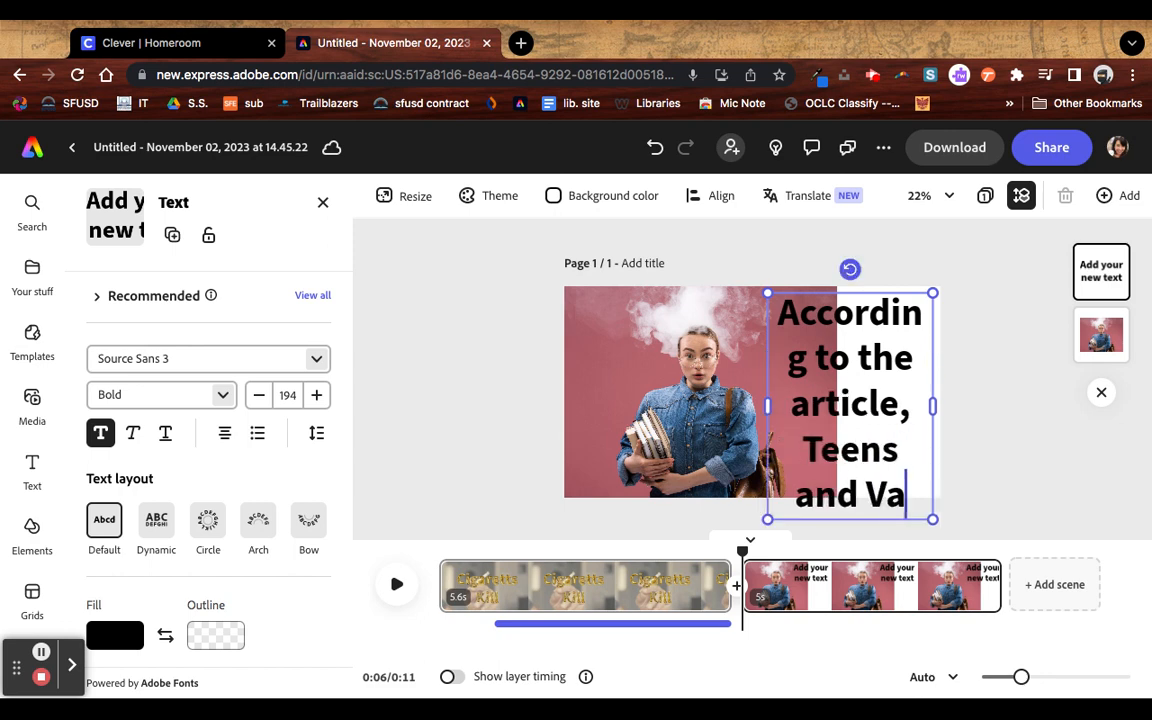
type("ping,")
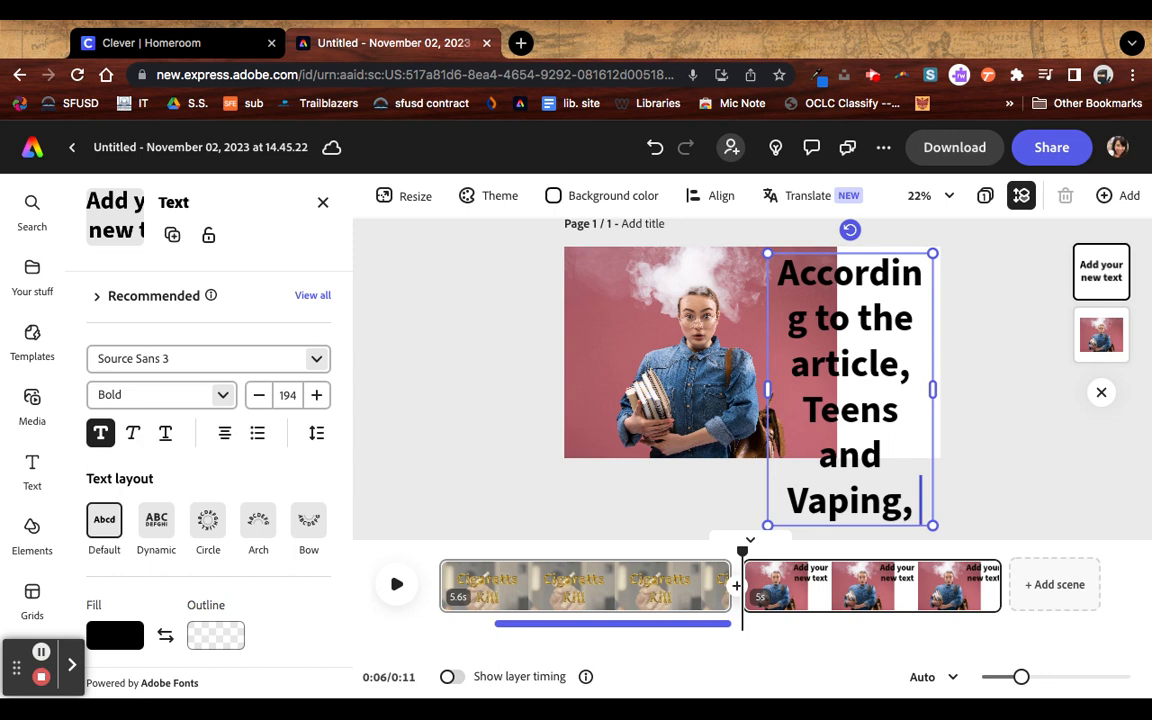
type(" \"more teend t")
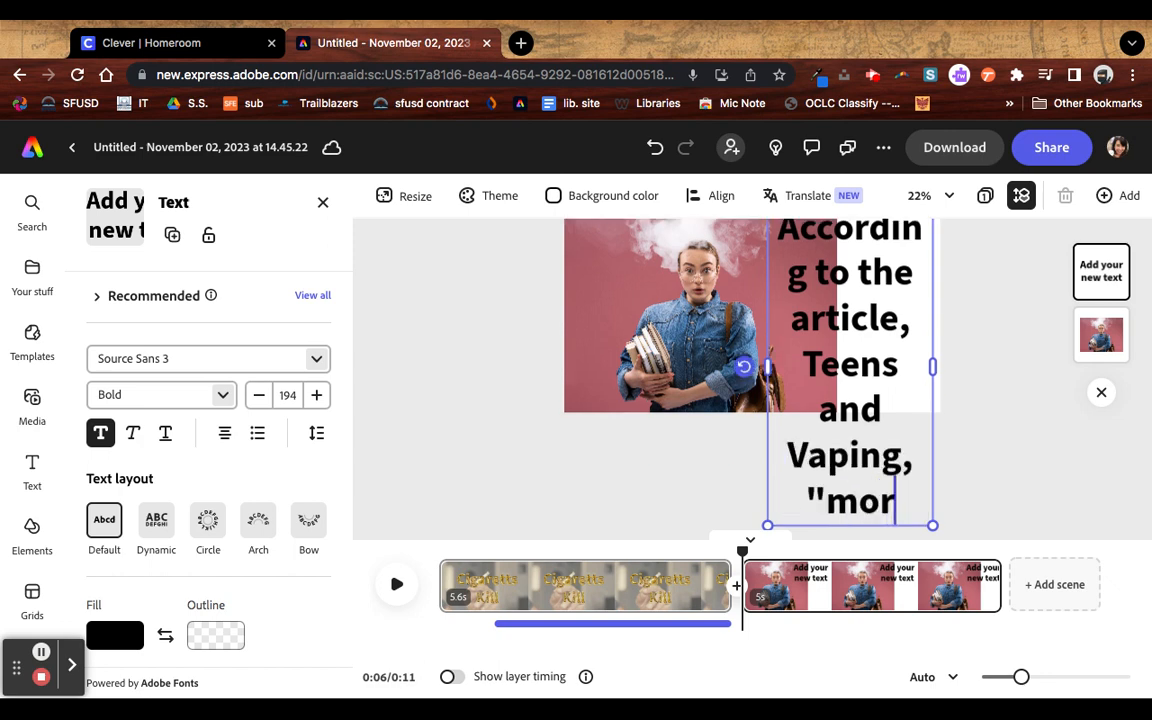
key("BackSpace")
key("BackSpace")
key("BackSpace")
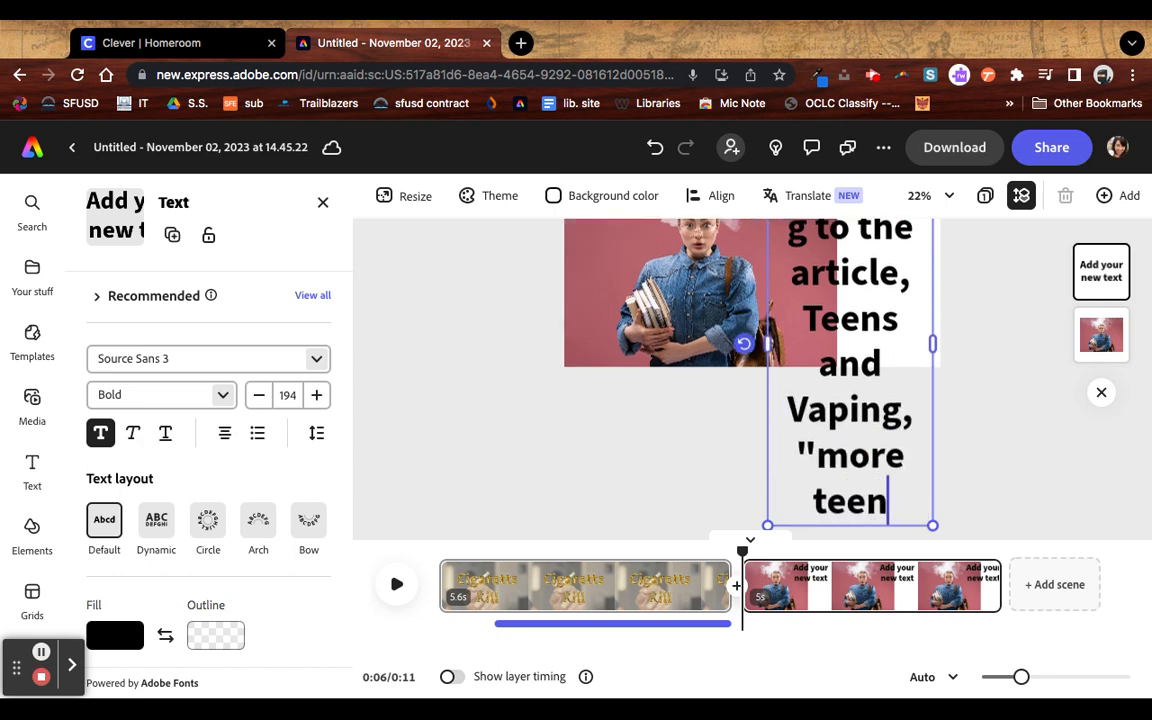
type("s than")
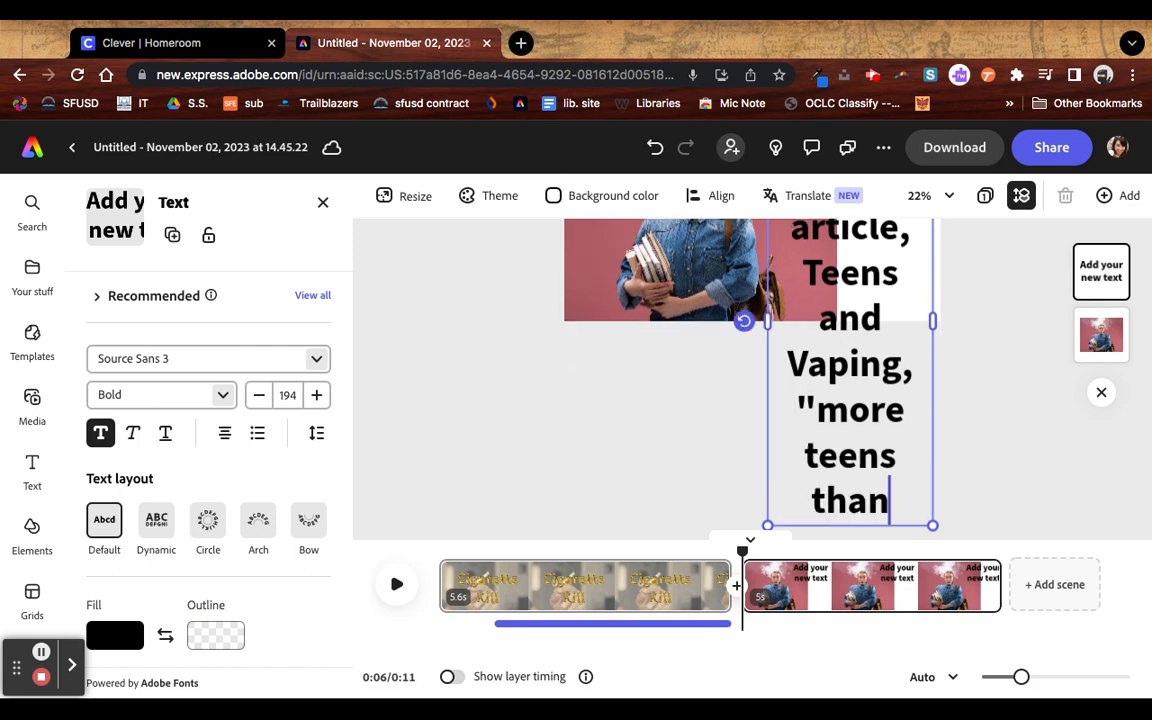
type(" ever are smo")
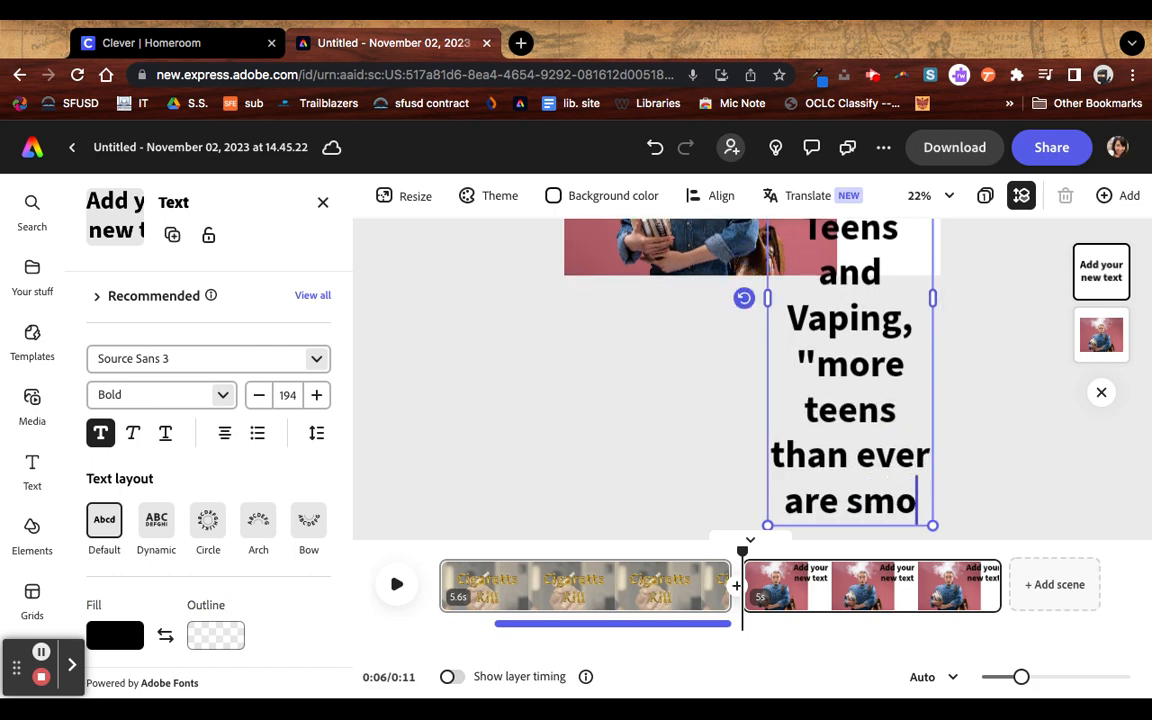
key("BackSpace")
key("BackSpace")
key("BackSpace")
type("b")
key("BackSpace")
type("vapii")
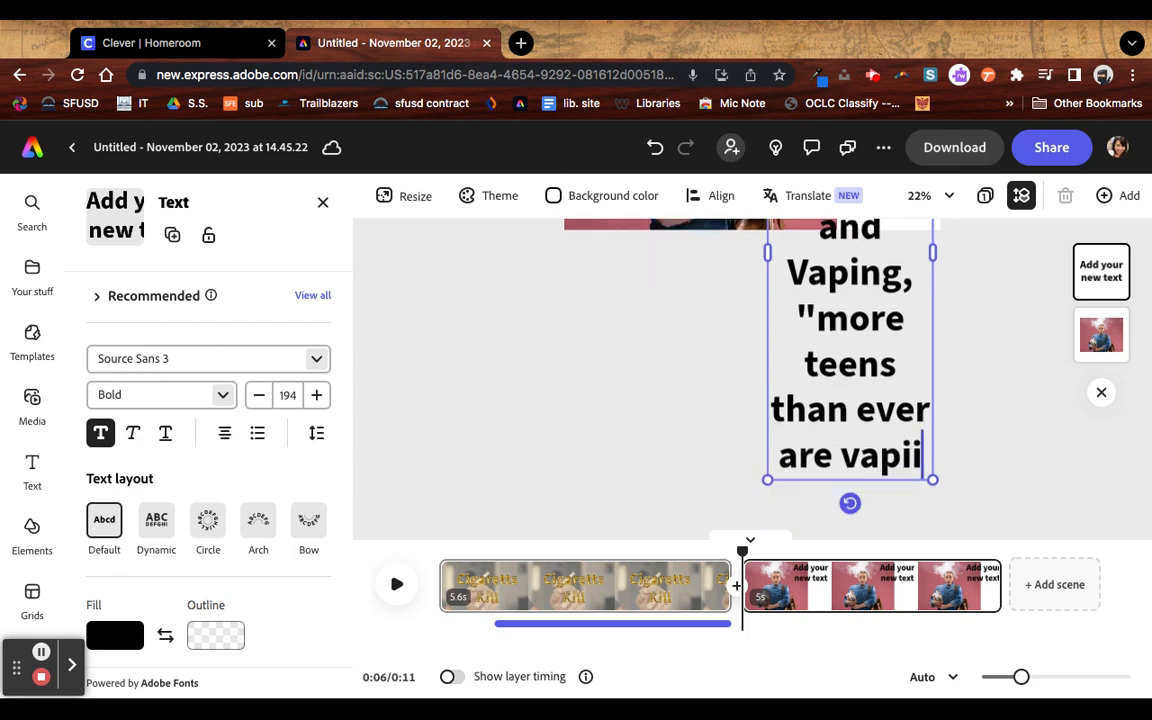
key("BackSpace")
type("ng.\"")
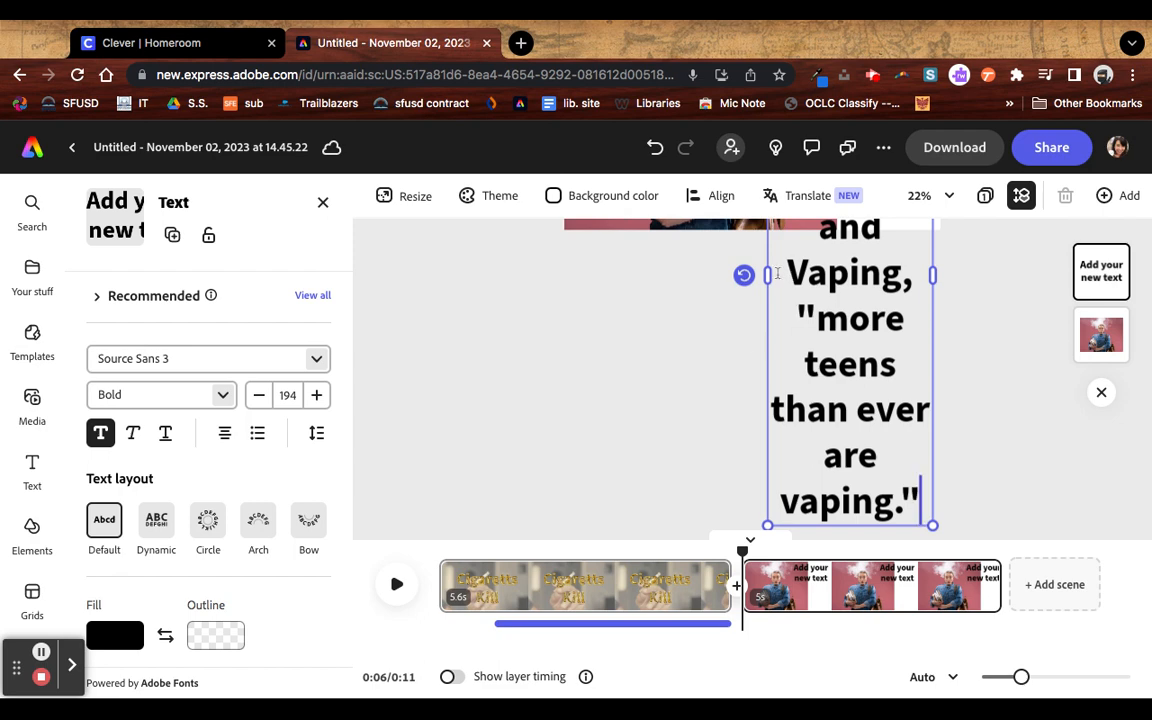
Step: Widen the quote's text box, scale its text down to about size 124, and place it against the right side of the frame
left_click_drag(767, 274, 579, 274)
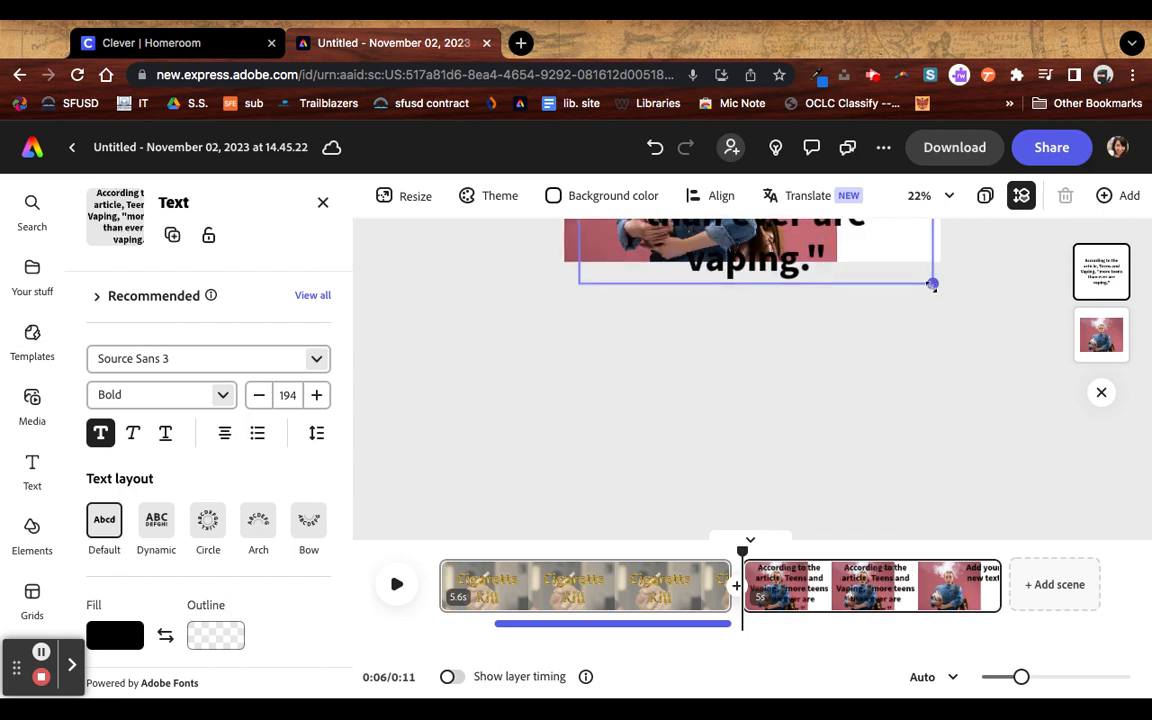
left_click_drag(932, 285, 804, 347)
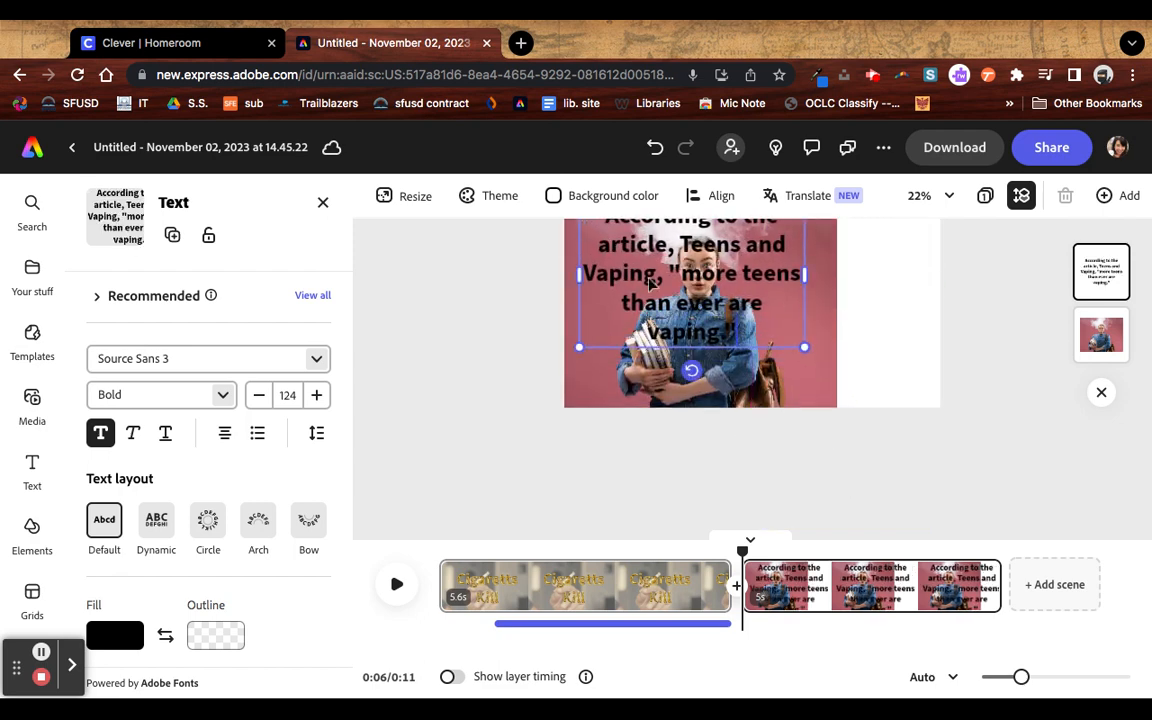
mouse_move(655, 276)
left_mouse_down()
mouse_move(805, 284)
mouse_move(807, 308)
mouse_move(800, 299)
mouse_move(824, 287)
mouse_move(792, 295)
left_mouse_up()
Step: Underline the article title "Teens and Vaping" in the quote
double_click(822, 269)
left_click(819, 268)
key("super+u")
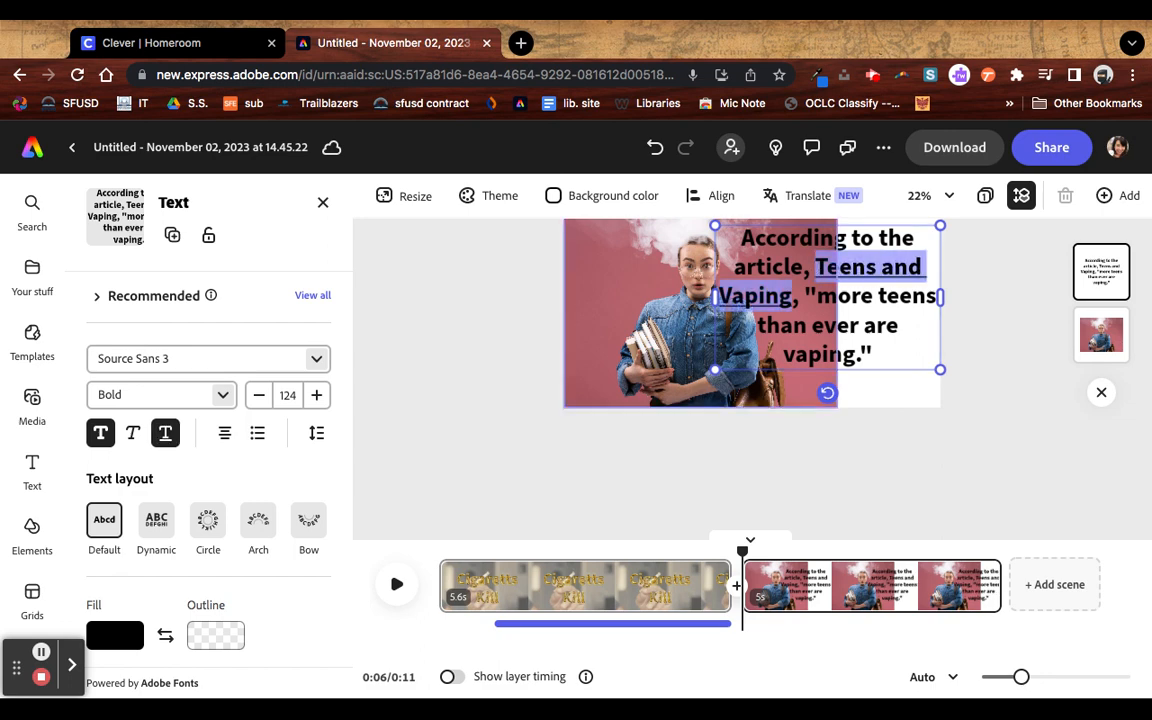
key("Escape")
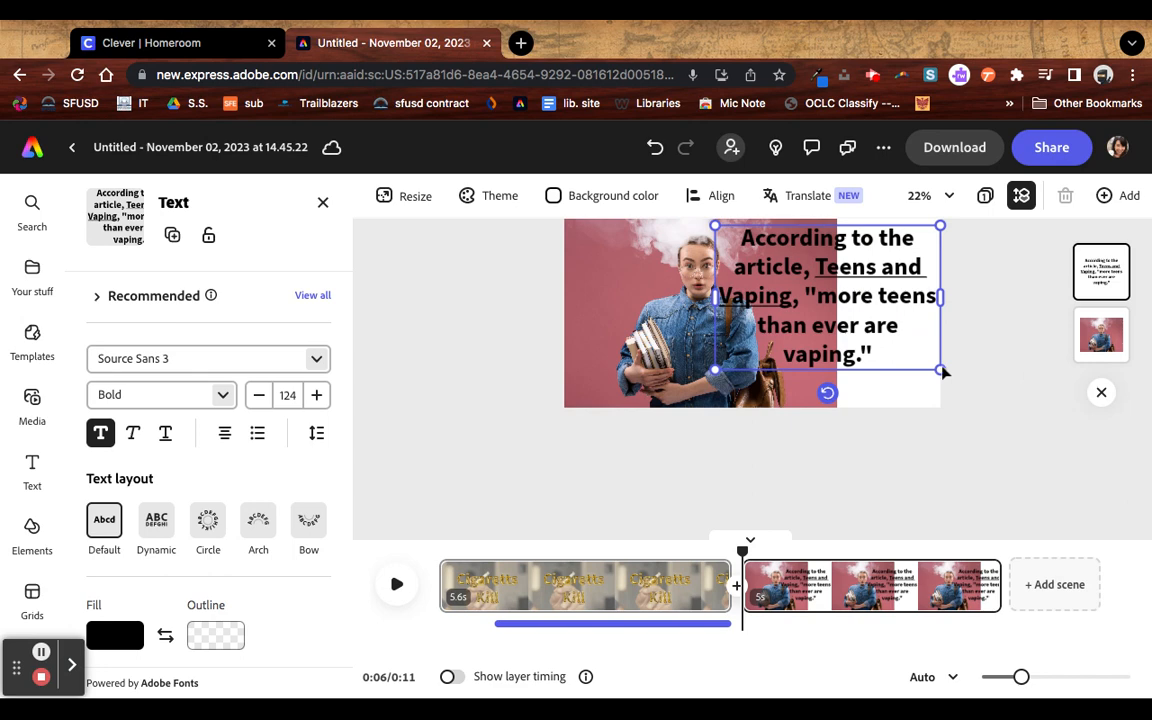